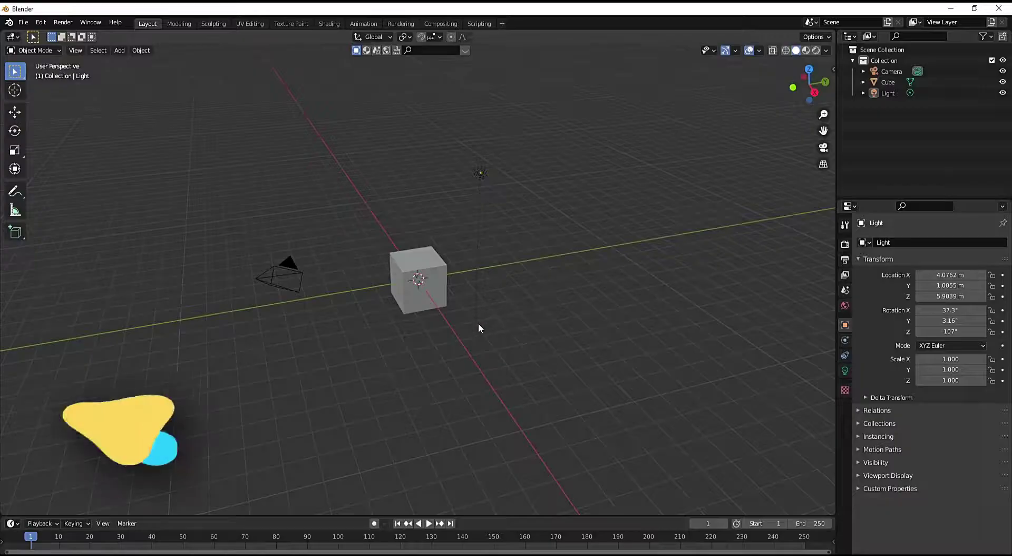
# Step: Delete the default camera, cube and light from the scene
pyautogui.moveTo(413, 346)
pyautogui.mouseDown(button='middle')
pyautogui.moveTo(445, 339)
pyautogui.moveTo(385, 339)
pyautogui.mouseUp(button='middle')
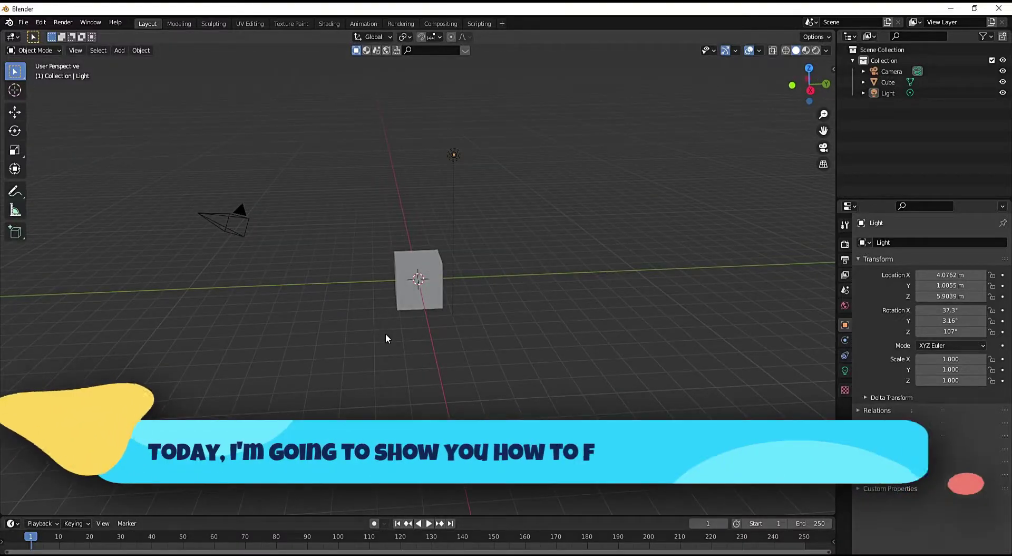
pyautogui.moveTo(386, 337)
pyautogui.mouseDown(button='middle')
pyautogui.moveTo(426, 340)
pyautogui.moveTo(404, 345)
pyautogui.moveTo(407, 354)
pyautogui.mouseUp(button='middle')
pyautogui.scroll(1, 408, 351)
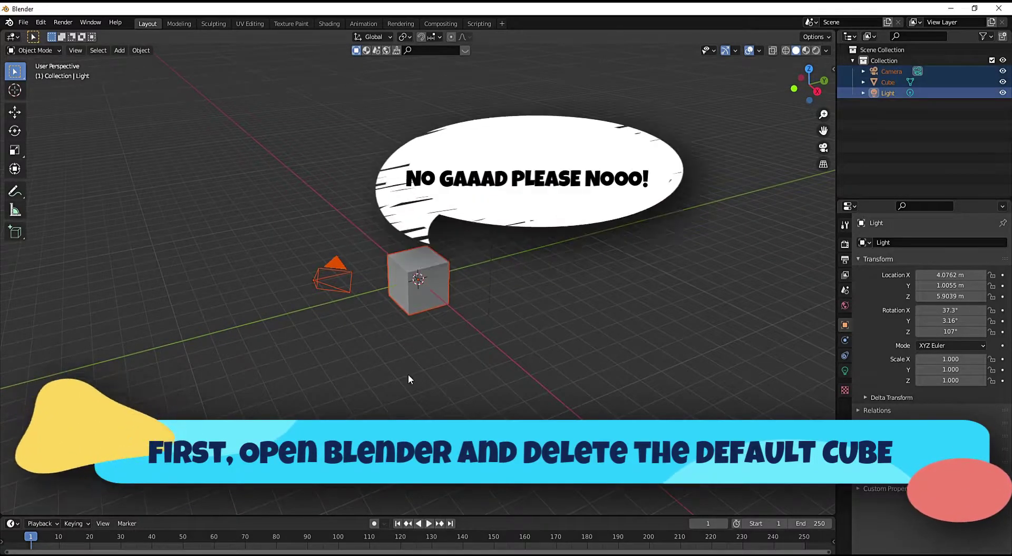
pyautogui.rightClick(407, 285)
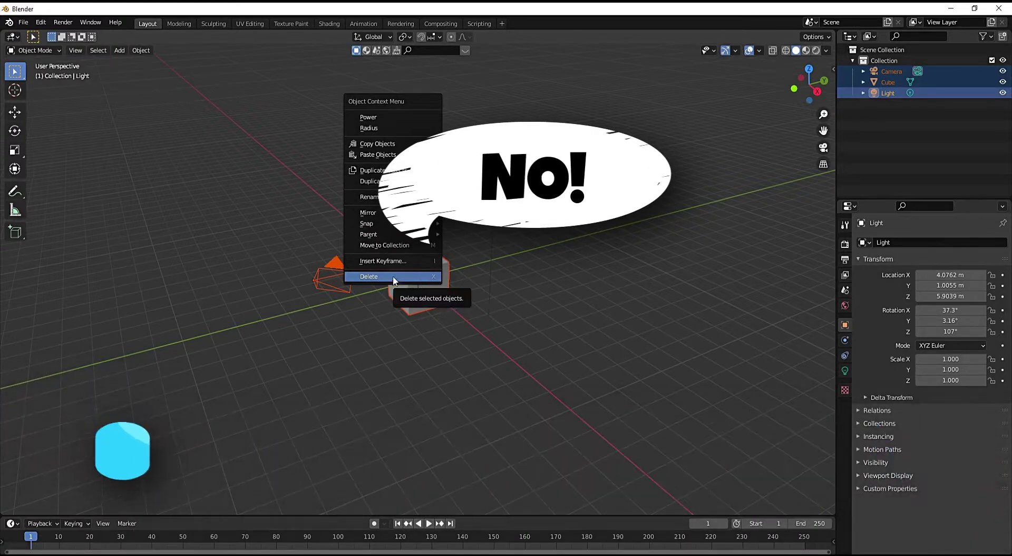
pyautogui.click(413, 276)
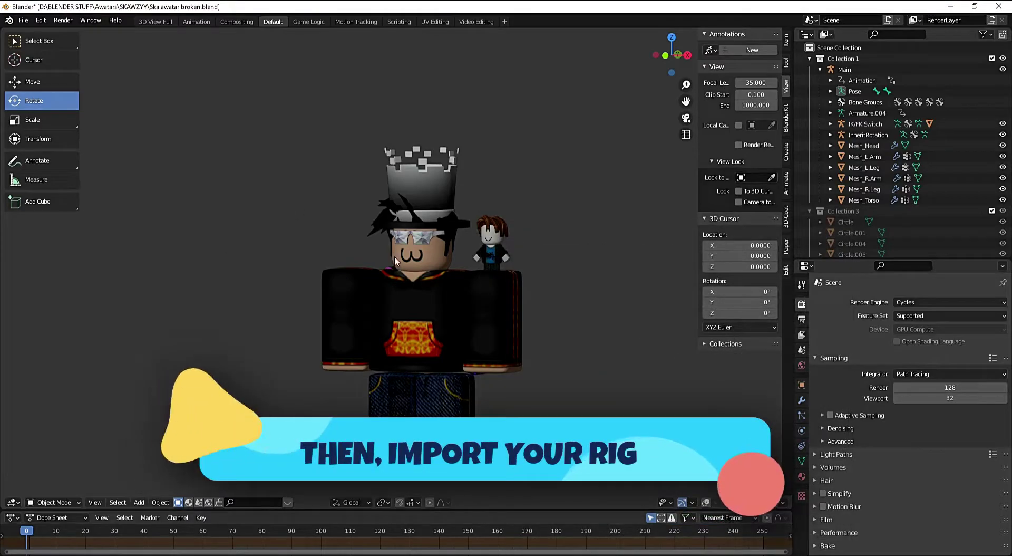
# Step: Switch the viewport to Rendered shading and zoom in on the avatar's head
pyautogui.moveTo(455, 393); pyautogui.dragTo(524, 389, button='middle')
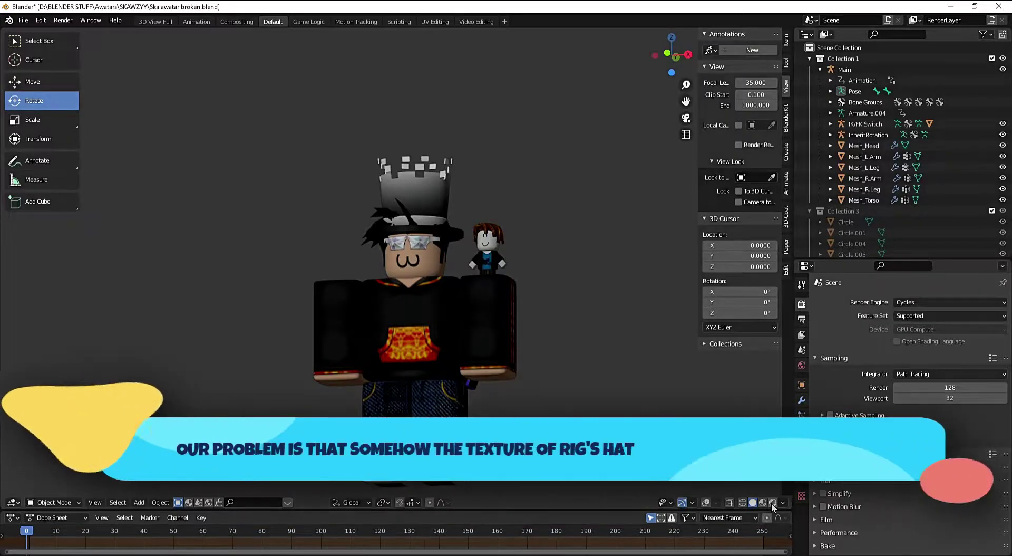
pyautogui.click(773, 502)
pyautogui.moveTo(600, 411); pyautogui.dragTo(558, 396, button='middle')
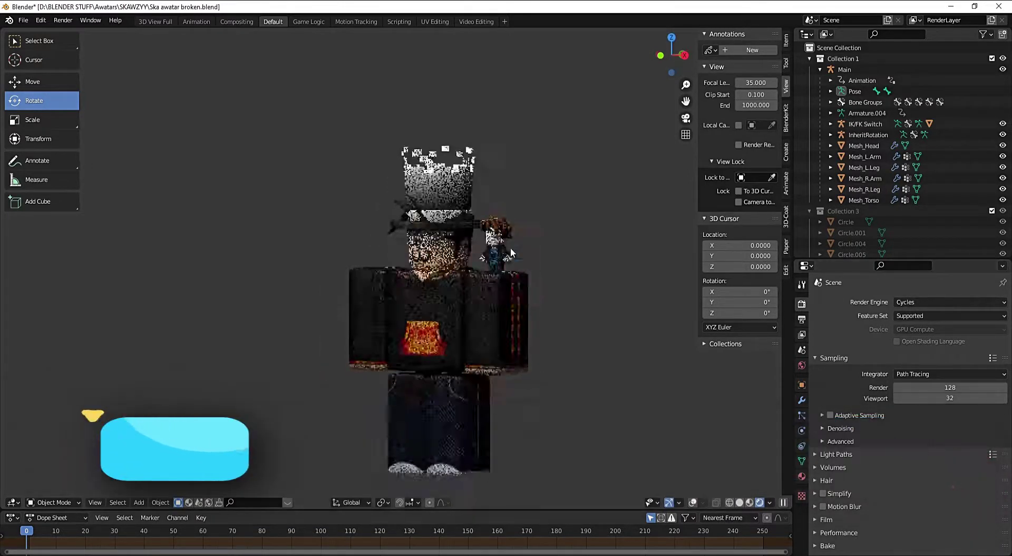
pyautogui.scroll(4, 421, 275)
pyautogui.scroll(2, 387, 352)
pyautogui.scroll(2, 387, 352)
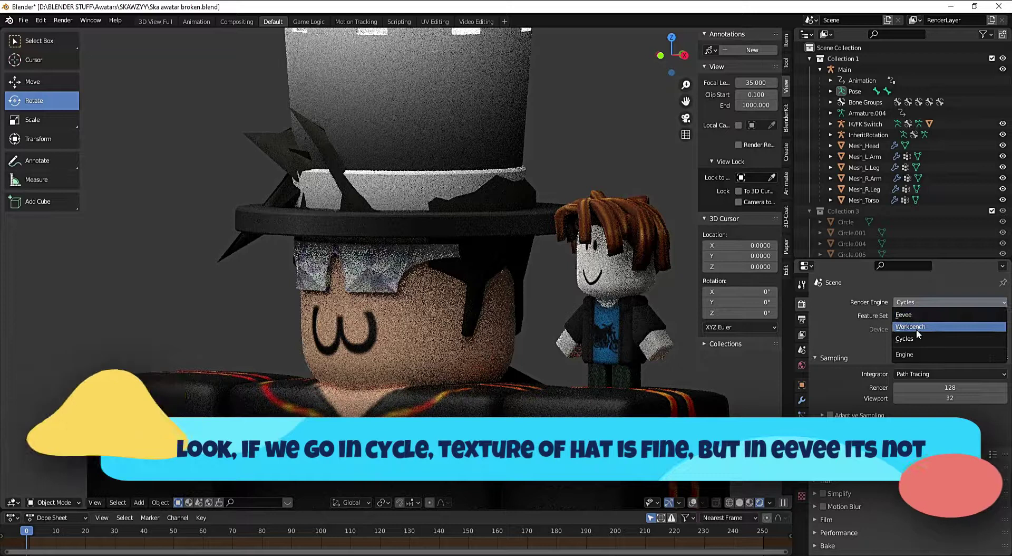
# Step: Set the render engine to Eevee and inspect the now see-through hat
pyautogui.click(913, 316)
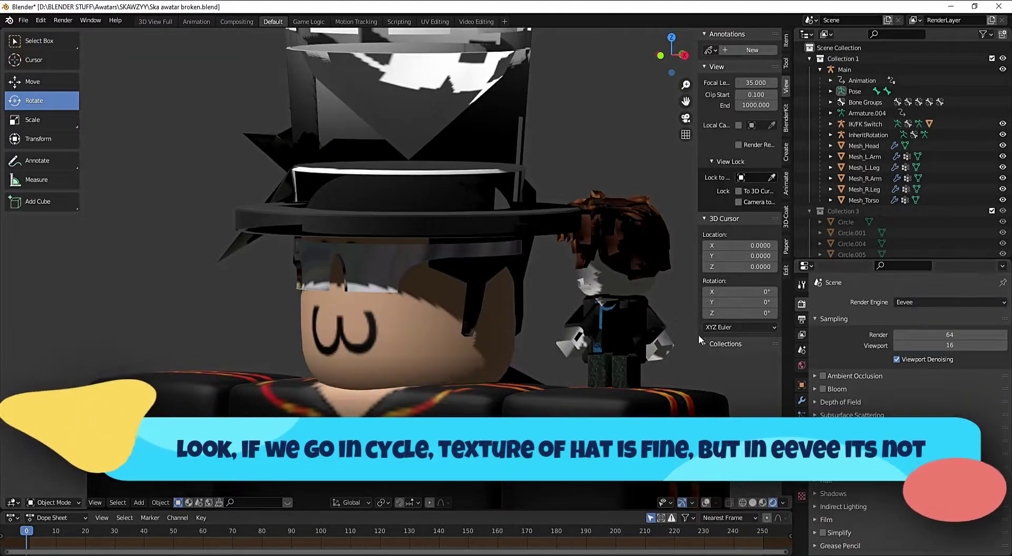
pyautogui.scroll(-3, 636, 331)
pyautogui.moveTo(636, 331); pyautogui.dragTo(593, 349, button='middle')
pyautogui.scroll(2, 586, 350)
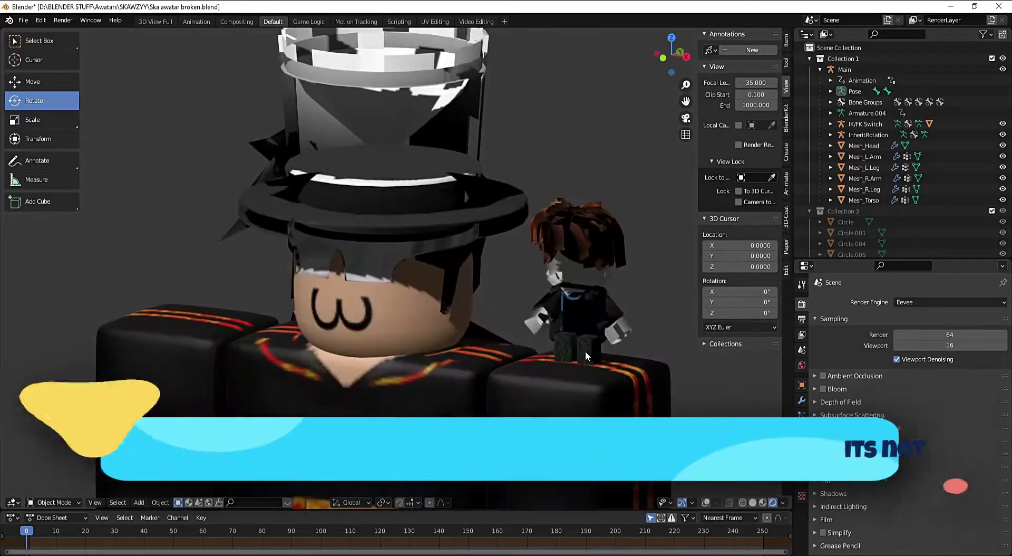
pyautogui.scroll(3, 433, 379)
pyautogui.scroll(-3, 422, 369)
pyautogui.scroll(3, 407, 340)
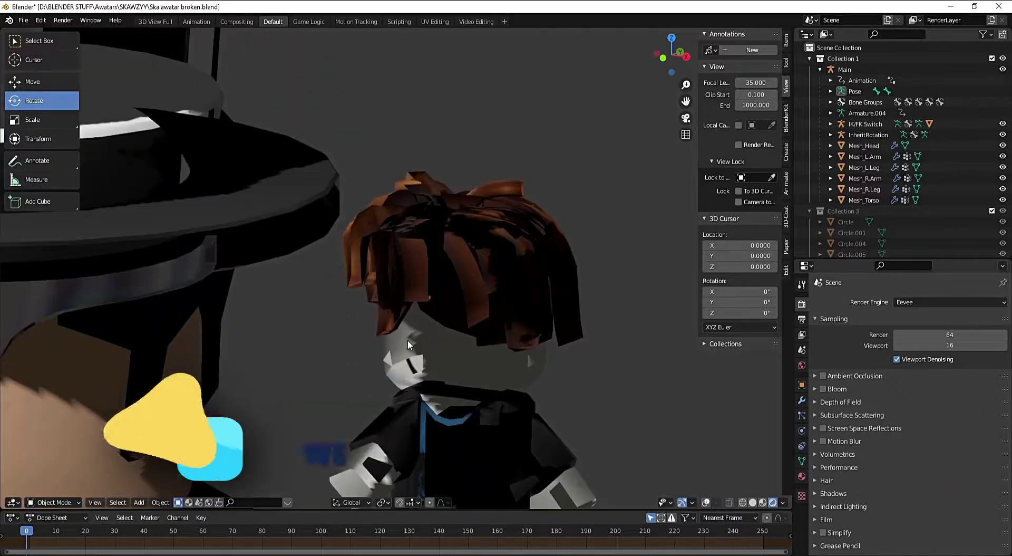
pyautogui.scroll(-3, 407, 341)
pyautogui.scroll(3, 529, 332)
pyautogui.scroll(-3, 527, 331)
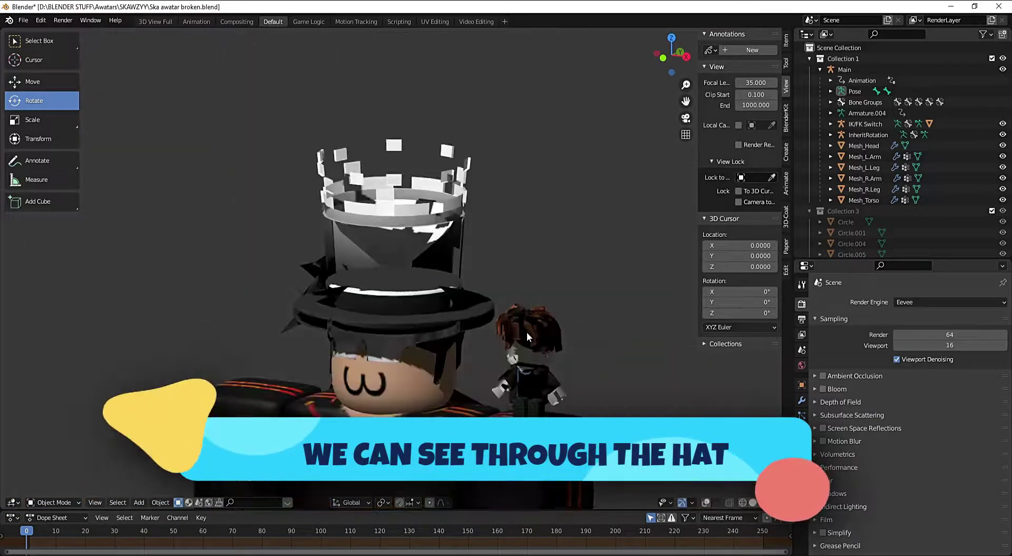
pyautogui.scroll(3, 514, 371)
# Step: View the avatar from behind and front in Material Preview shading
pyautogui.moveTo(467, 301); pyautogui.dragTo(511, 388, button='middle')
pyautogui.scroll(-3, 507, 383)
pyautogui.scroll(-2, 437, 364)
pyautogui.moveTo(438, 363)
pyautogui.mouseDown(button='middle')
pyautogui.moveTo(526, 308)
pyautogui.moveTo(495, 336)
pyautogui.mouseUp(button='middle')
pyautogui.scroll(2, 512, 312)
pyautogui.scroll(2, 496, 317)
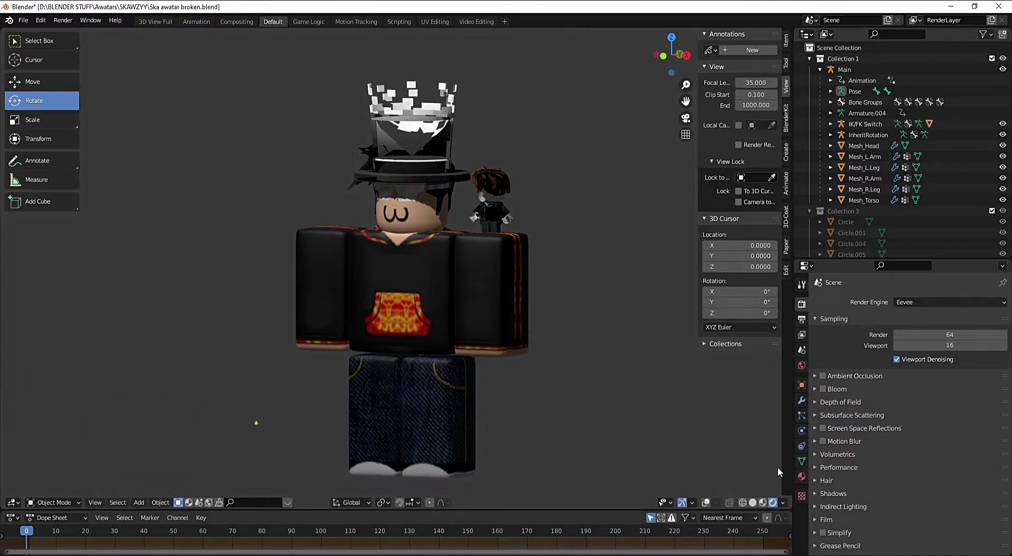
pyautogui.click(762, 502)
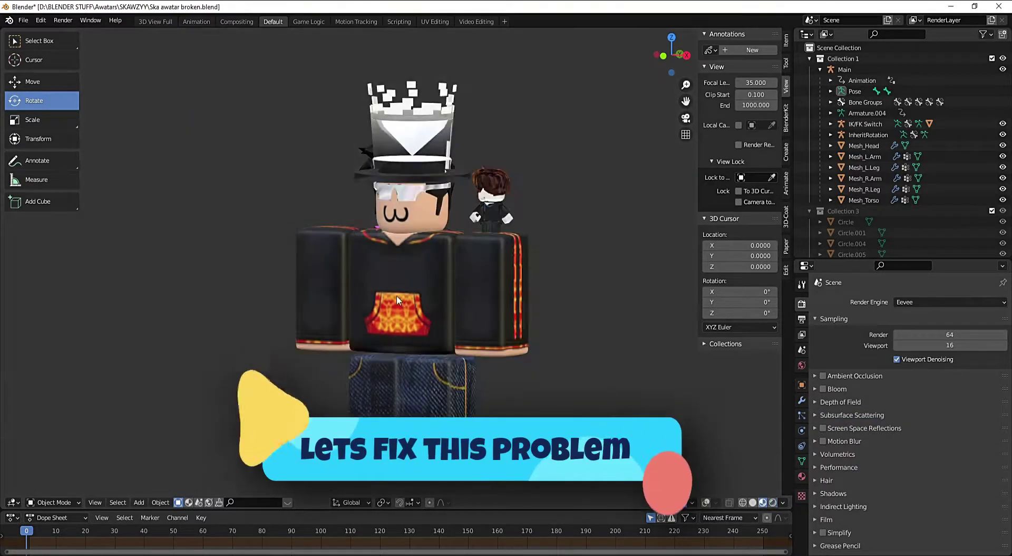
pyautogui.moveTo(451, 229); pyautogui.dragTo(418, 251, button='middle')
pyautogui.scroll(4, 412, 252)
pyautogui.scroll(3, 418, 251)
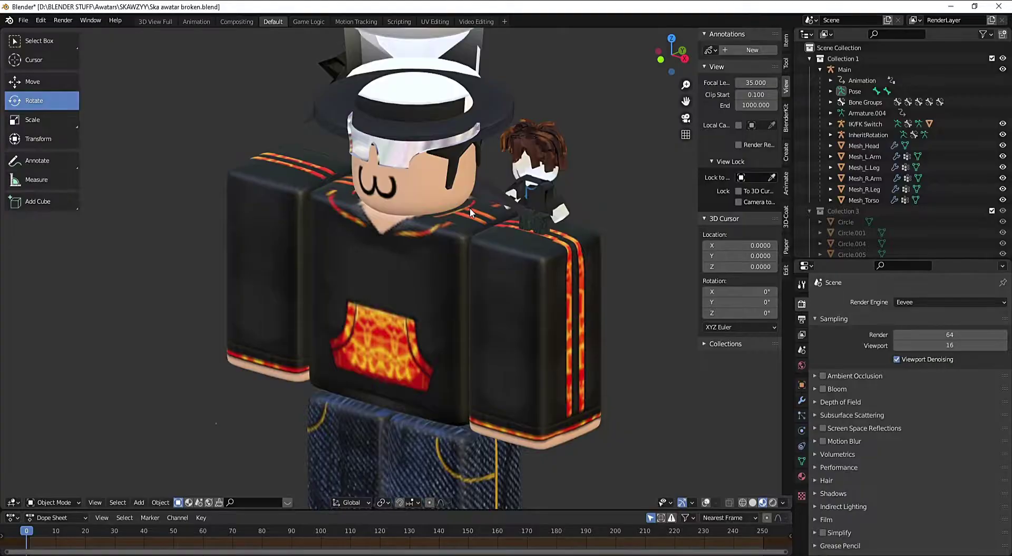
pyautogui.moveTo(469, 207); pyautogui.dragTo(466, 242, button='middle')
pyautogui.scroll(-3, 478, 217)
pyautogui.scroll(-3, 501, 232)
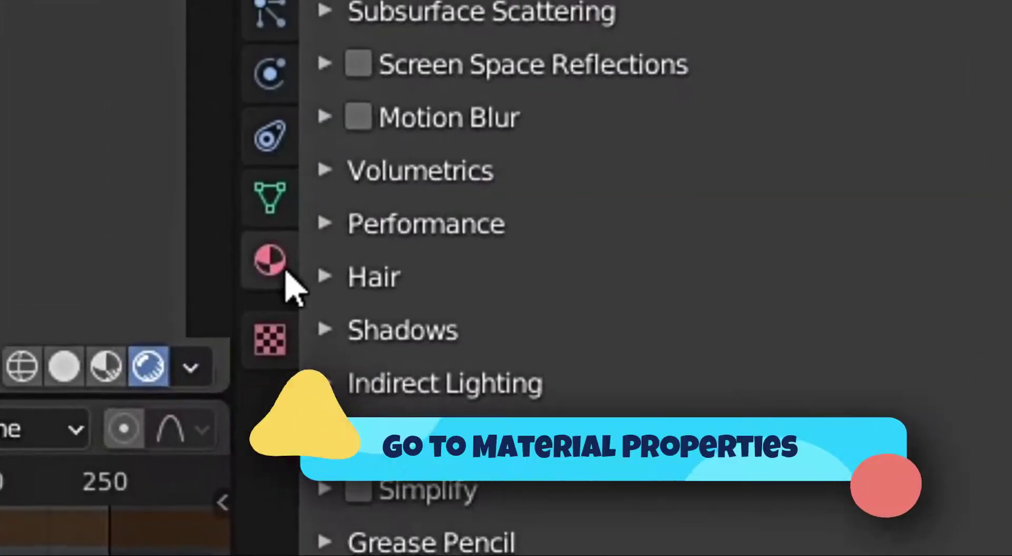
# Step: Replace the hat's Handle4Mtl material with a new material
pyautogui.click(279, 268)
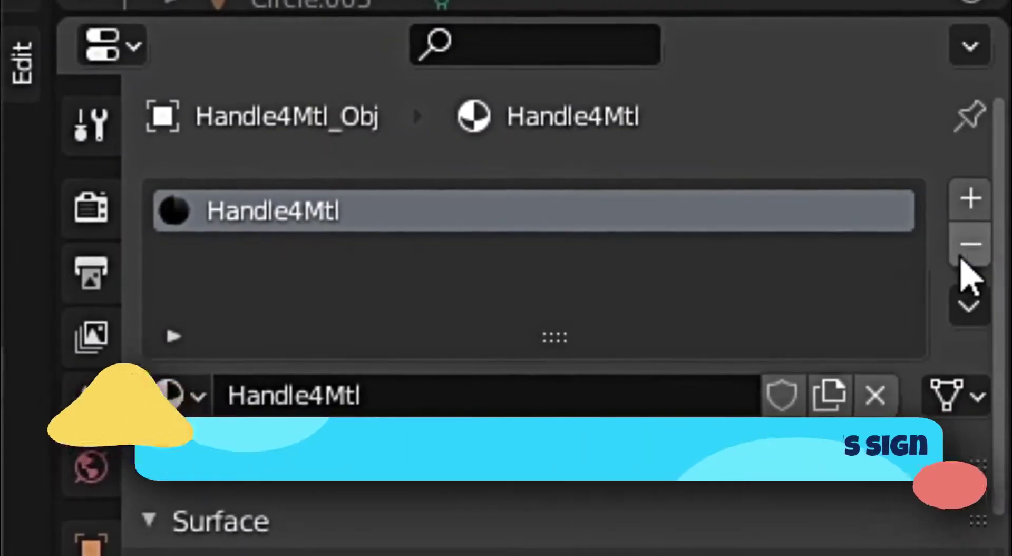
pyautogui.click(995, 302)
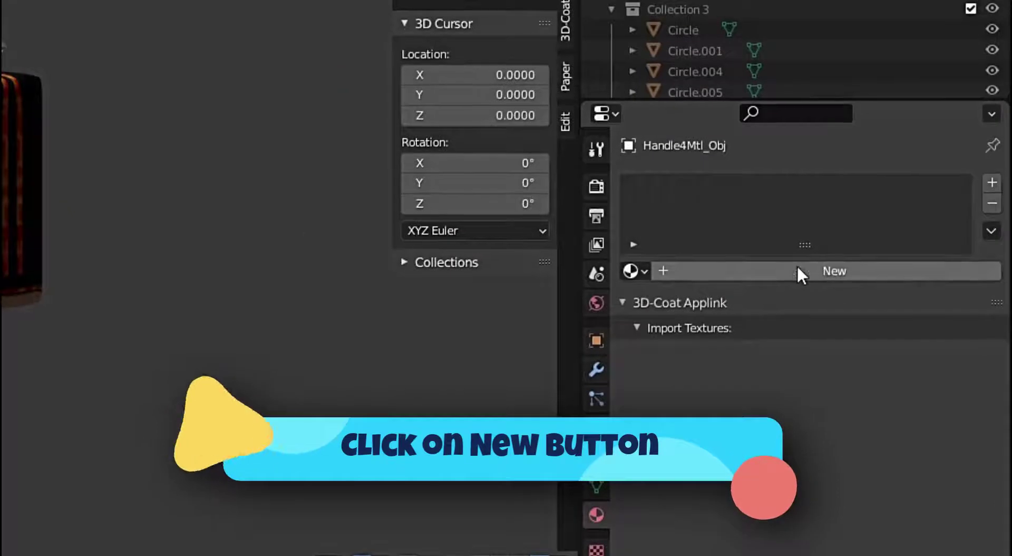
pyautogui.click(923, 336)
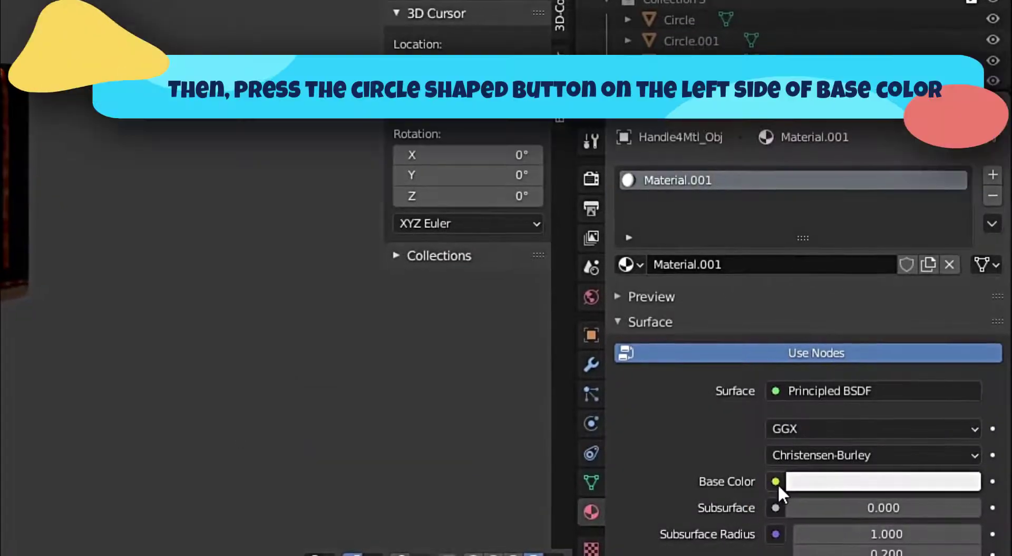
# Step: Set the new material's Base Color to an Image Texture, browsing to the SKAWZYY folder
pyautogui.click(778, 483)
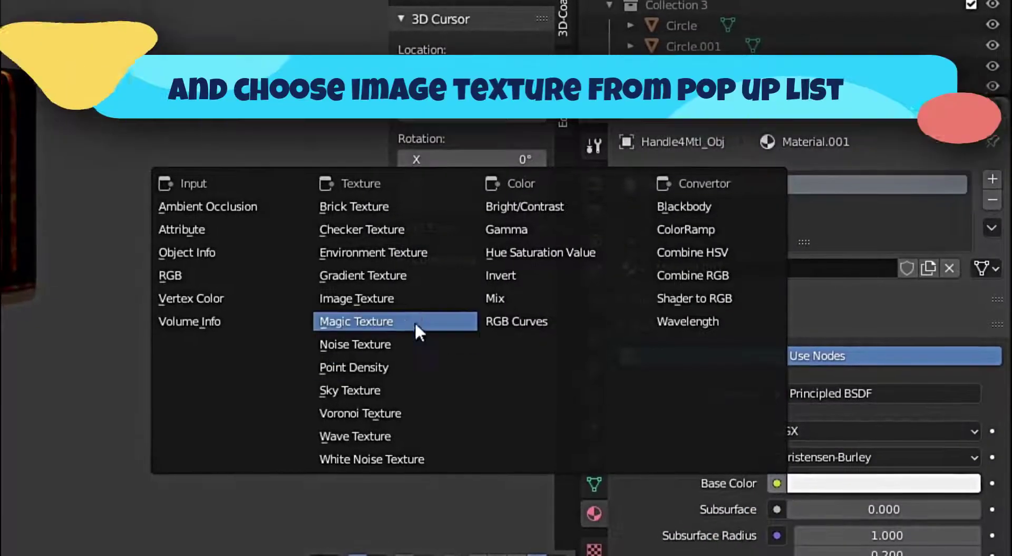
pyautogui.click(375, 294)
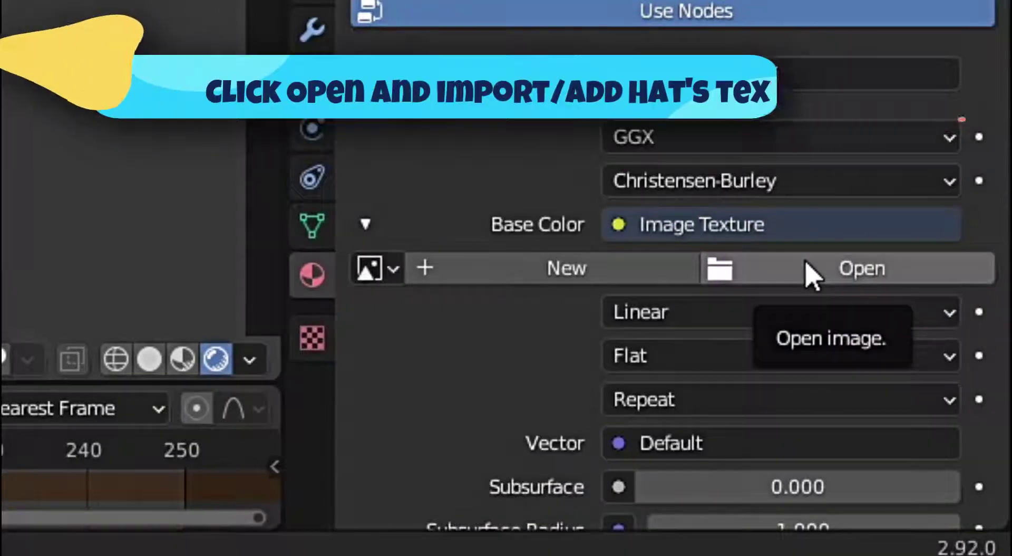
pyautogui.click(953, 446)
pyautogui.click(217, 410)
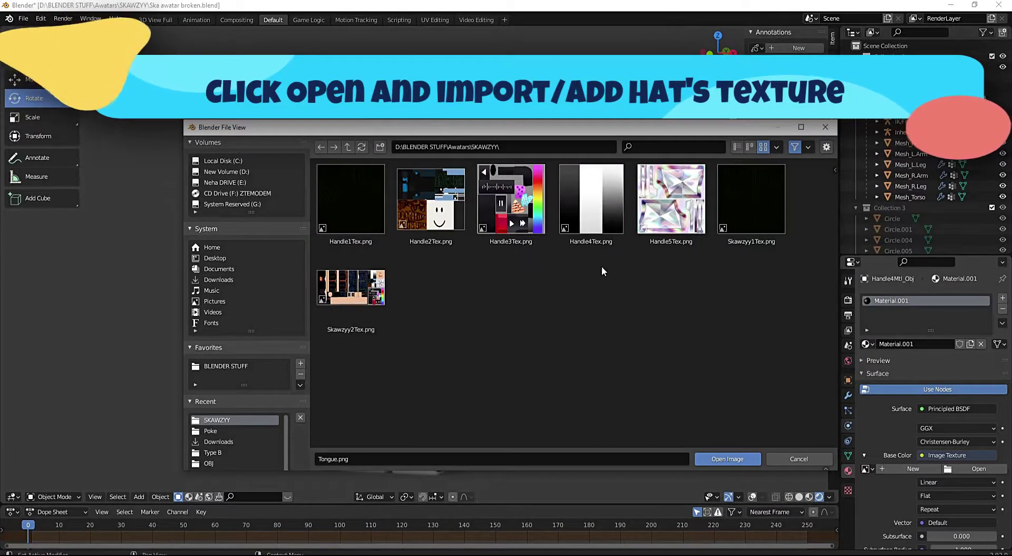
# Step: Load Handle4Tex.png as the hat's Base Color image and check the hat renders solid
pyautogui.doubleClick(590, 214)
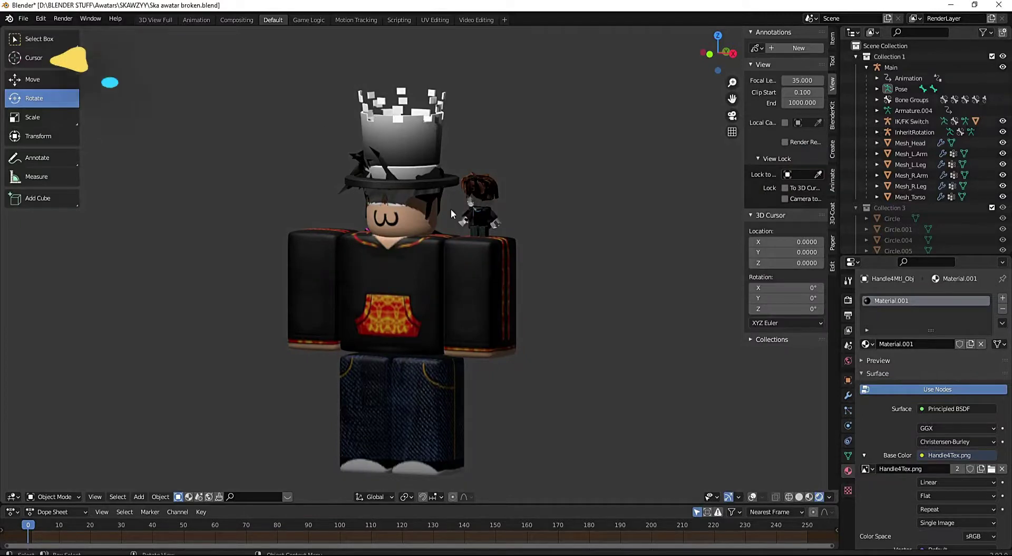
pyautogui.scroll(2, 424, 211)
pyautogui.scroll(2, 465, 151)
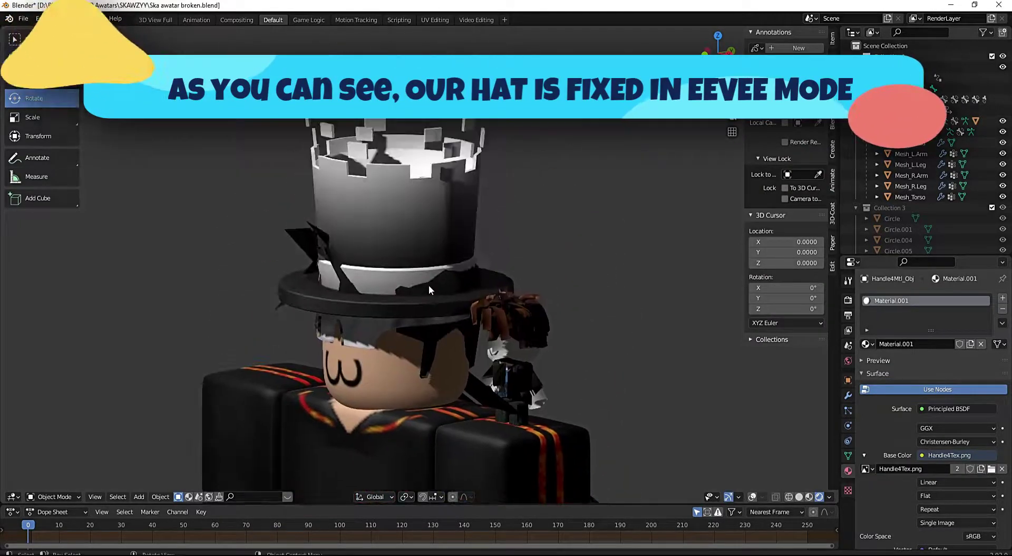
pyautogui.moveTo(532, 282)
pyautogui.mouseDown(button='middle')
pyautogui.moveTo(425, 277)
pyautogui.moveTo(521, 269)
pyautogui.moveTo(473, 262)
pyautogui.mouseUp(button='middle')
pyautogui.scroll(-2, 452, 271)
pyautogui.scroll(-3, 526, 292)
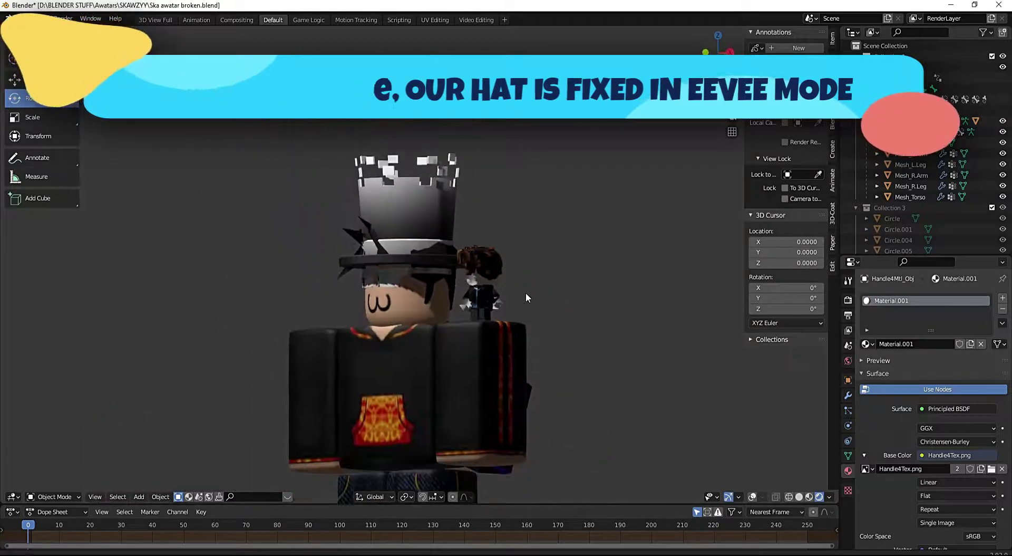
pyautogui.scroll(-3, 555, 321)
# Step: Select the hair object
pyautogui.scroll(2, 380, 306)
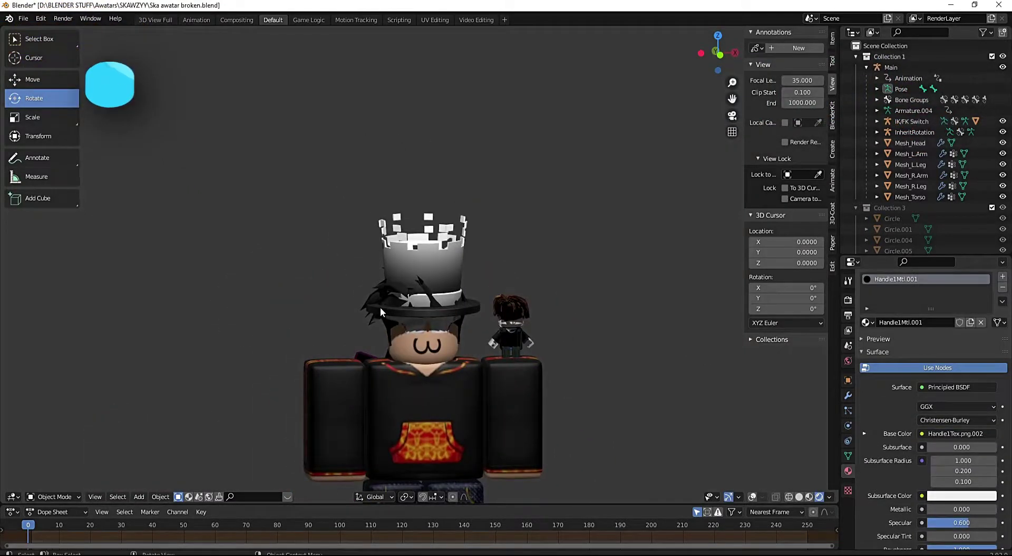
pyautogui.scroll(4, 354, 329)
pyautogui.click(321, 331)
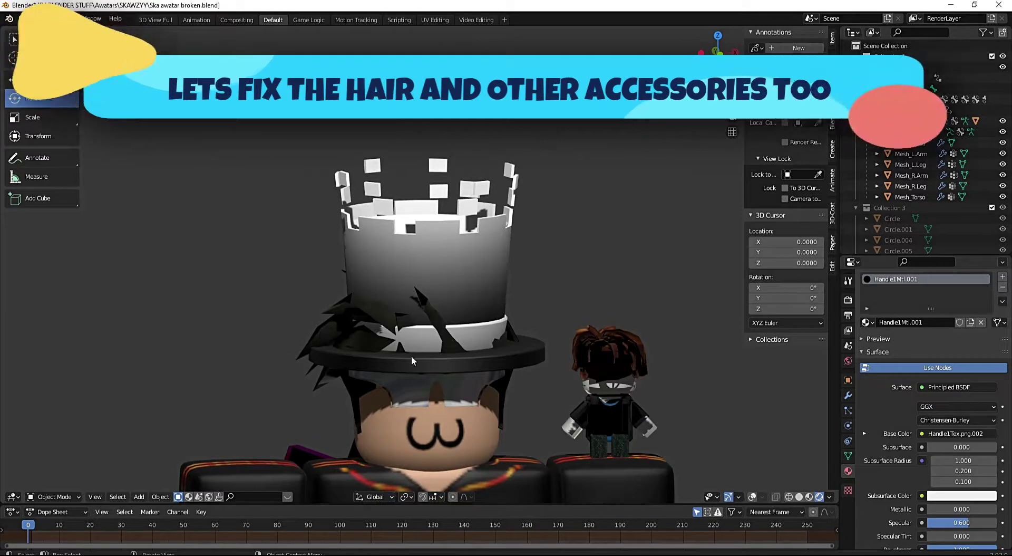
pyautogui.scroll(-4, 501, 370)
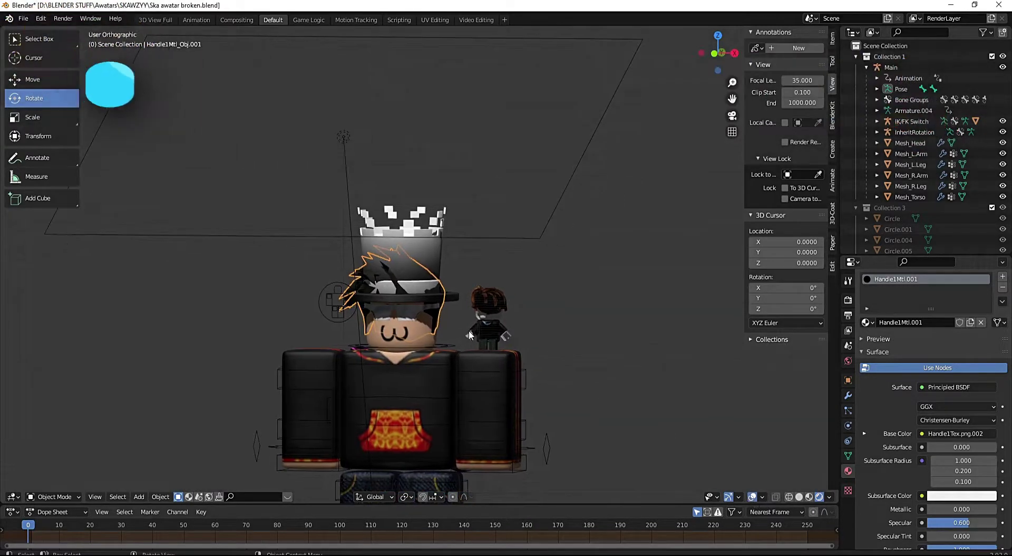
# Step: Swap the hair's Handle1Mtl.001 for a new material with Skawzyy1Tex.png as Base Color
pyautogui.moveTo(469, 331); pyautogui.dragTo(513, 369, button='middle')
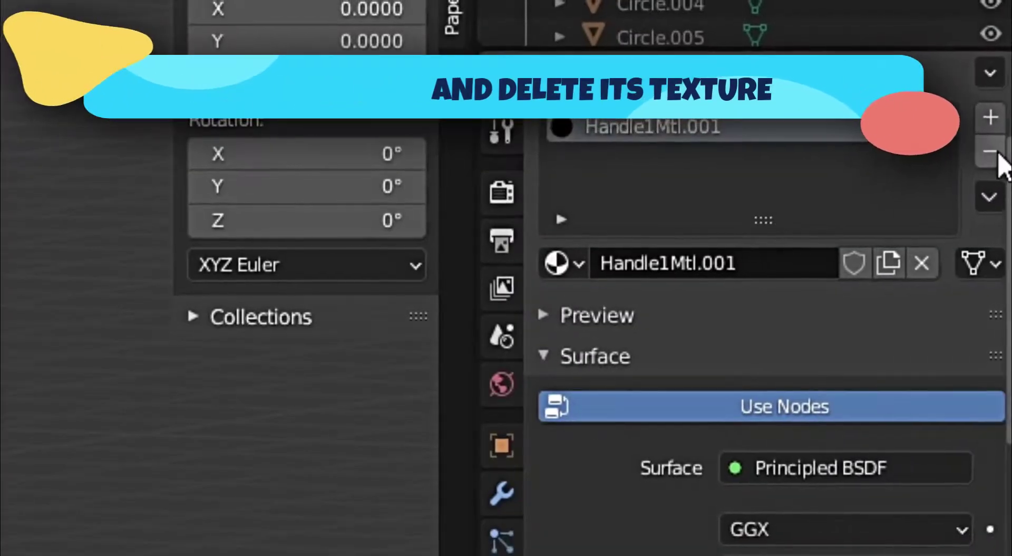
pyautogui.click(1003, 288)
pyautogui.click(796, 336)
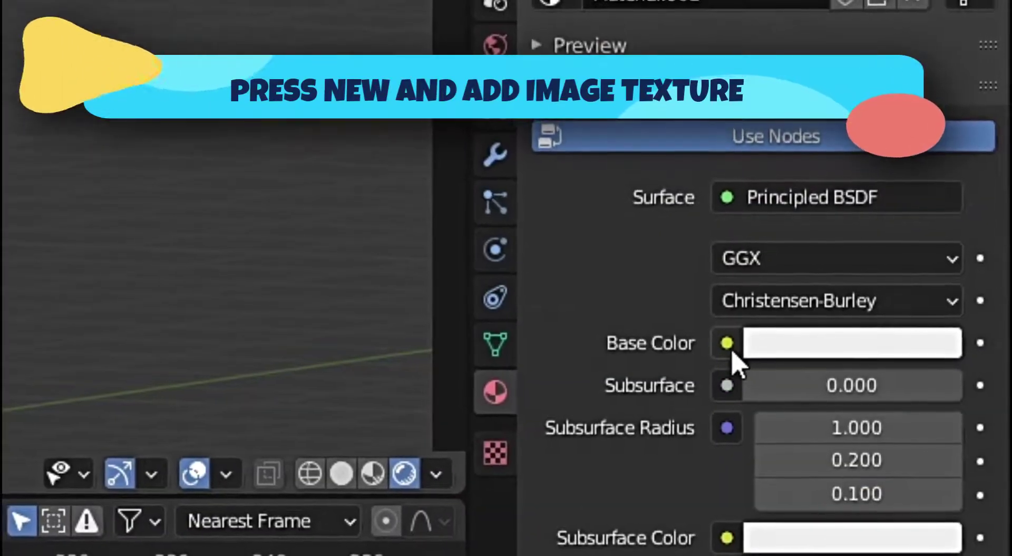
pyautogui.click(739, 355)
pyautogui.click(454, 232)
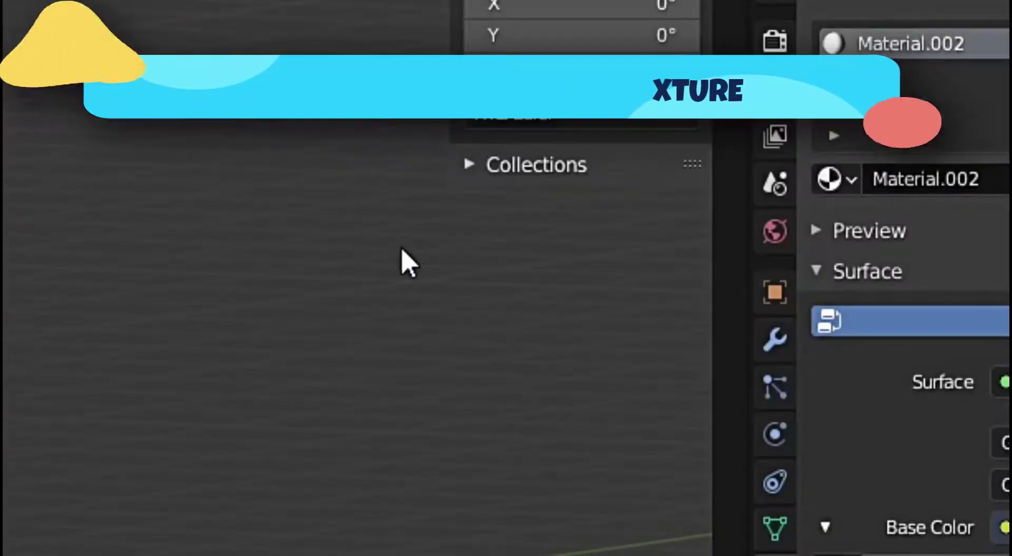
pyautogui.click(882, 383)
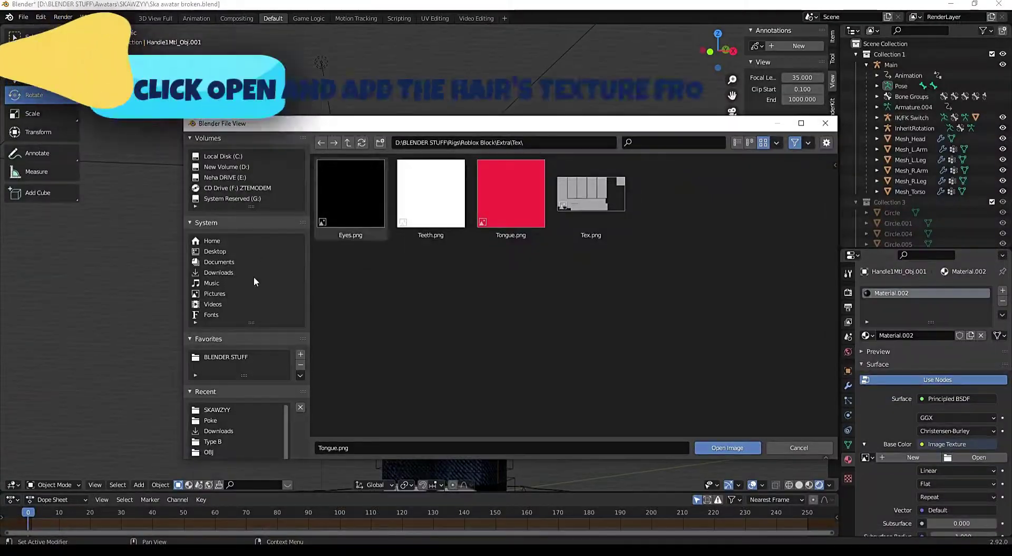
pyautogui.click(266, 409)
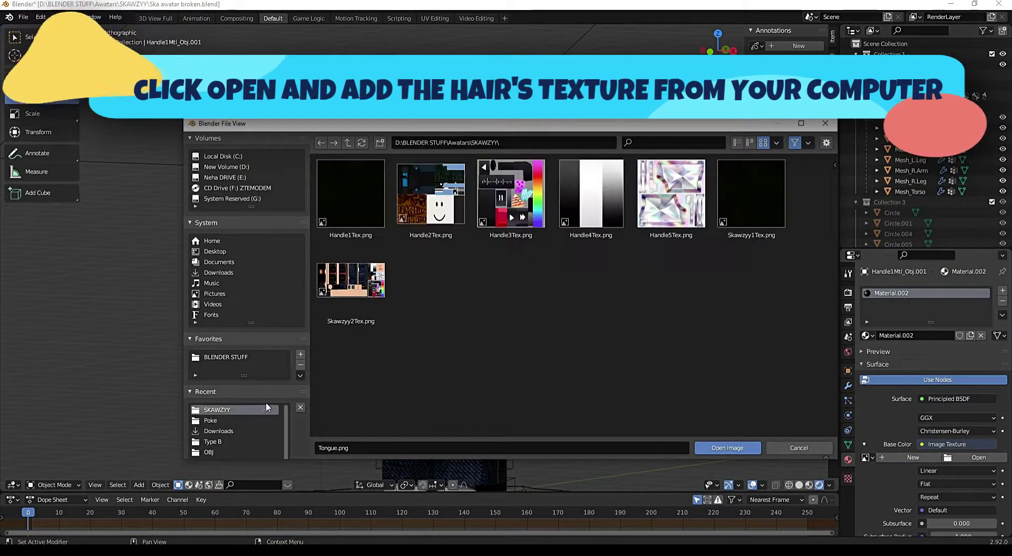
pyautogui.doubleClick(748, 207)
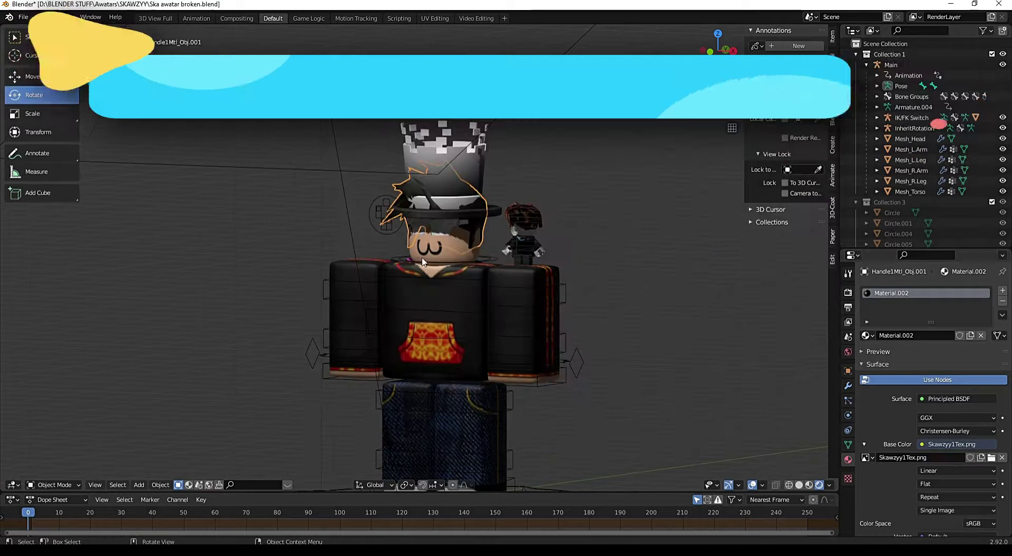
# Step: Select the small toy on the avatar's shoulder
pyautogui.scroll(3, 464, 255)
pyautogui.scroll(-3, 513, 258)
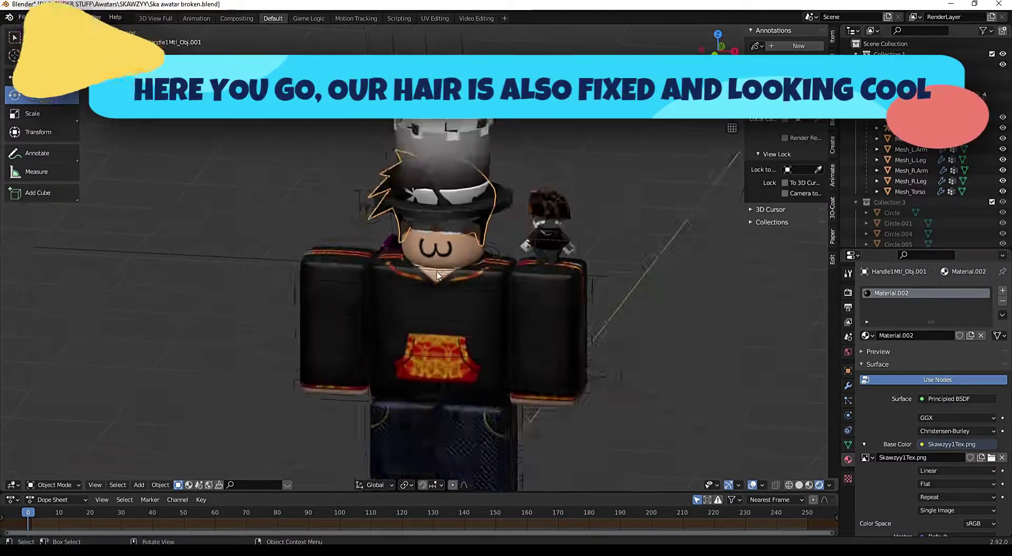
pyautogui.keyDown('shift'); pyautogui.moveTo(540, 280); pyautogui.dragTo(500, 236, button='middle'); pyautogui.keyUp('shift')
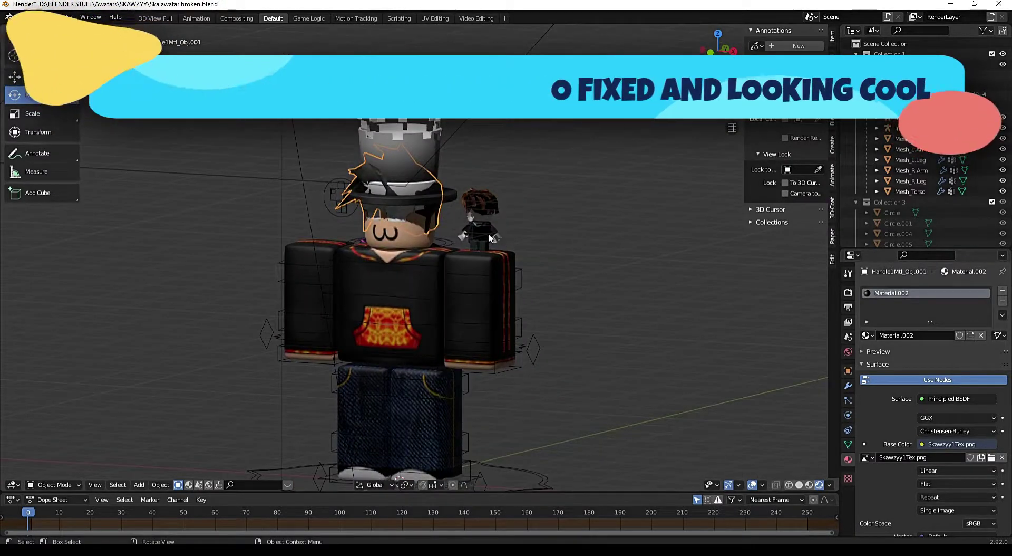
pyautogui.click(490, 238)
pyautogui.scroll(2, 506, 246)
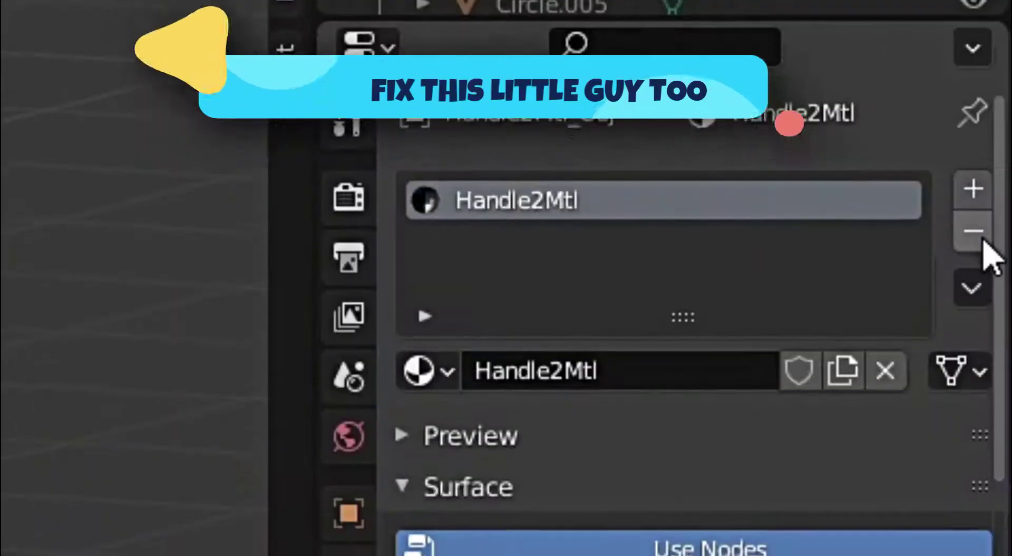
# Step: Replace the toy's Handle2Mtl with a new material using Handle2Tex.png as Base Color
pyautogui.click(1003, 301)
pyautogui.click(942, 340)
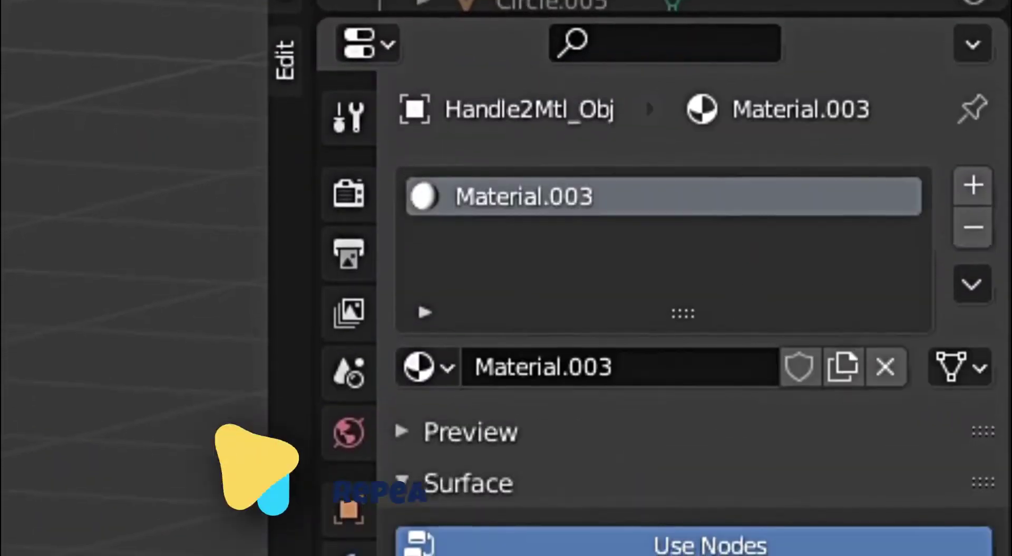
pyautogui.click(649, 355)
pyautogui.click(305, 199)
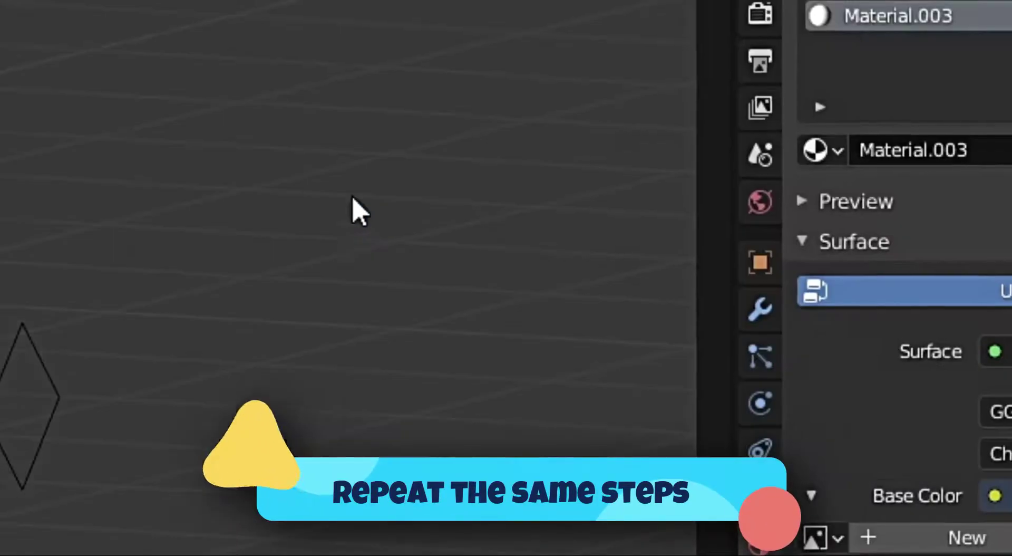
pyautogui.click(972, 248)
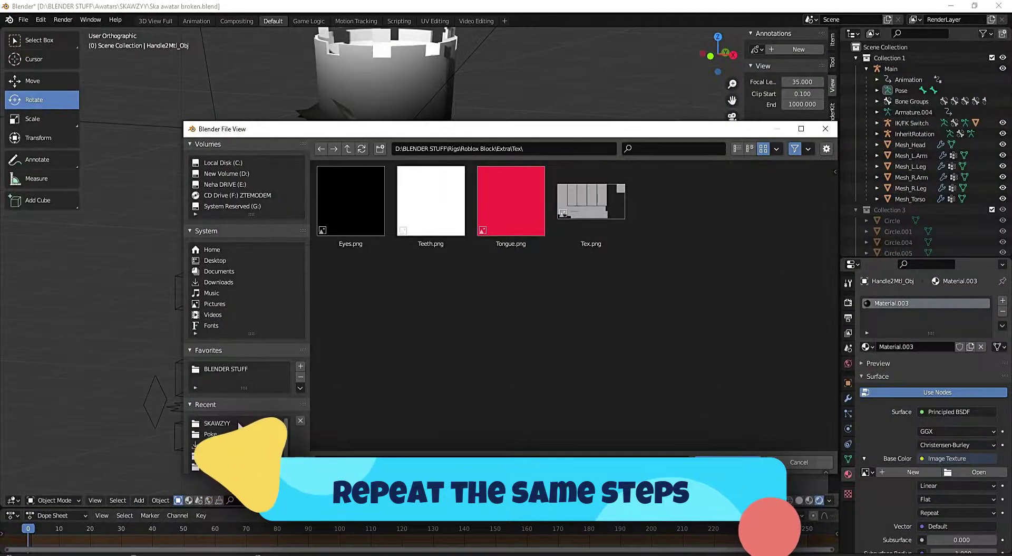
pyautogui.click(240, 424)
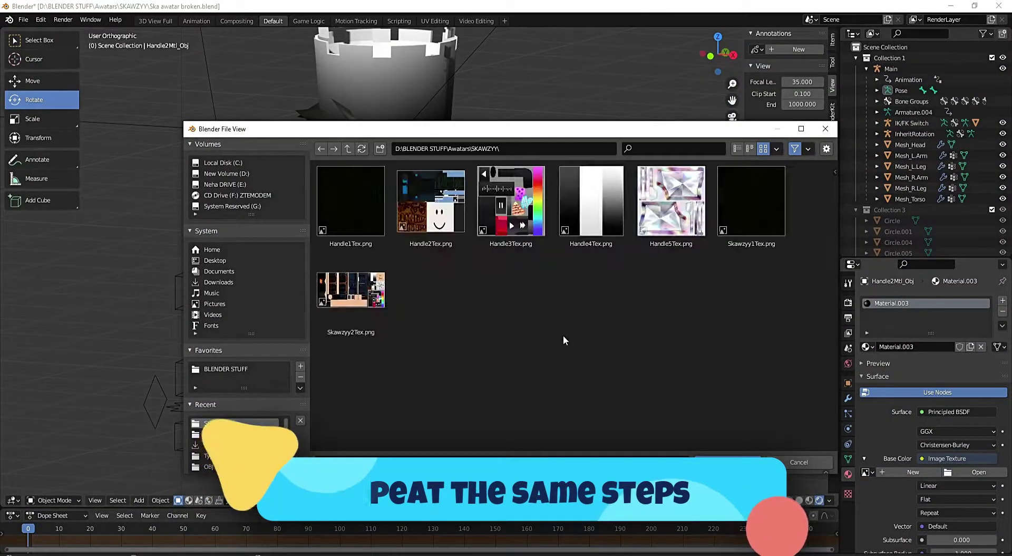
pyautogui.doubleClick(443, 232)
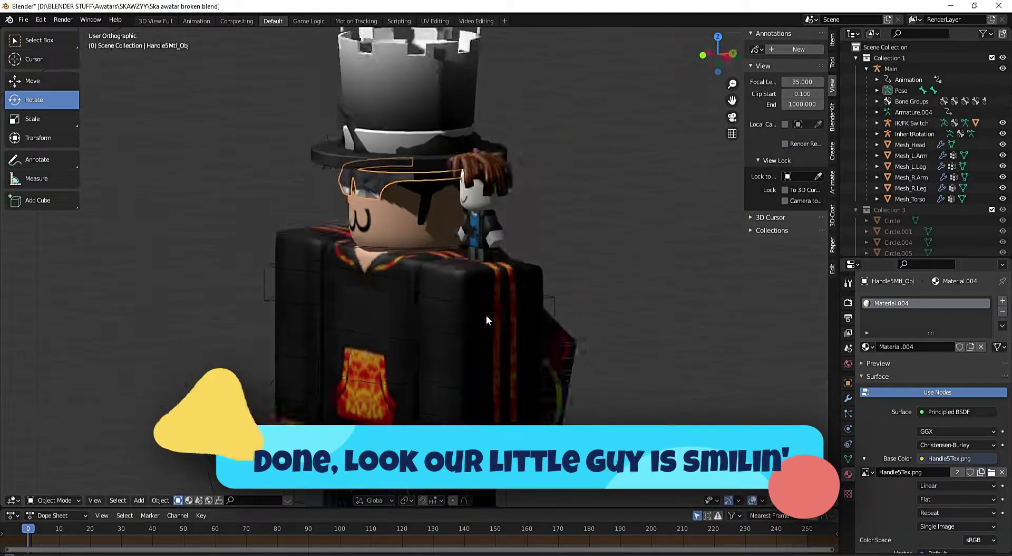
# Step: Select the boombox on the avatar's back
pyautogui.moveTo(486, 315); pyautogui.dragTo(524, 369, button='middle')
pyautogui.click(524, 370)
pyautogui.moveTo(373, 332)
pyautogui.mouseDown(button='middle')
pyautogui.moveTo(400, 327)
pyautogui.moveTo(499, 375)
pyautogui.moveTo(417, 369)
pyautogui.mouseUp(button='middle')
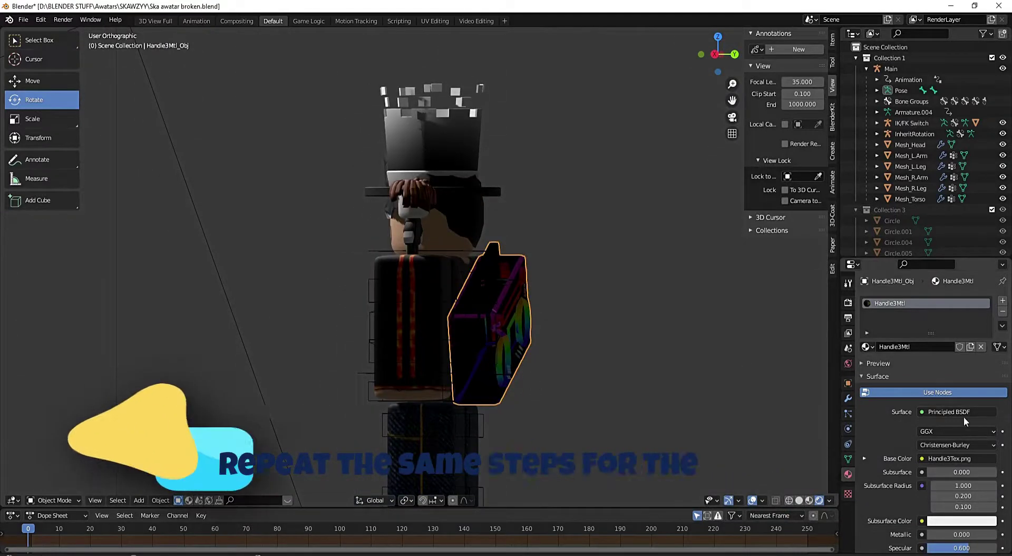
# Step: Replace the boombox's Handle3Mtl with a new Image Texture material, browsing to SKAWZYY
pyautogui.click(999, 312)
pyautogui.click(918, 347)
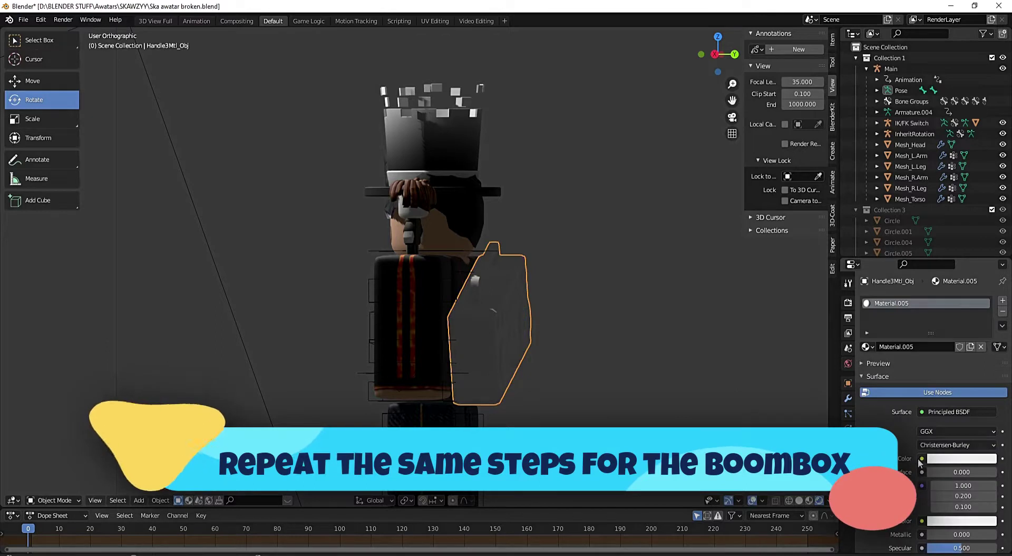
pyautogui.click(921, 459)
pyautogui.click(726, 364)
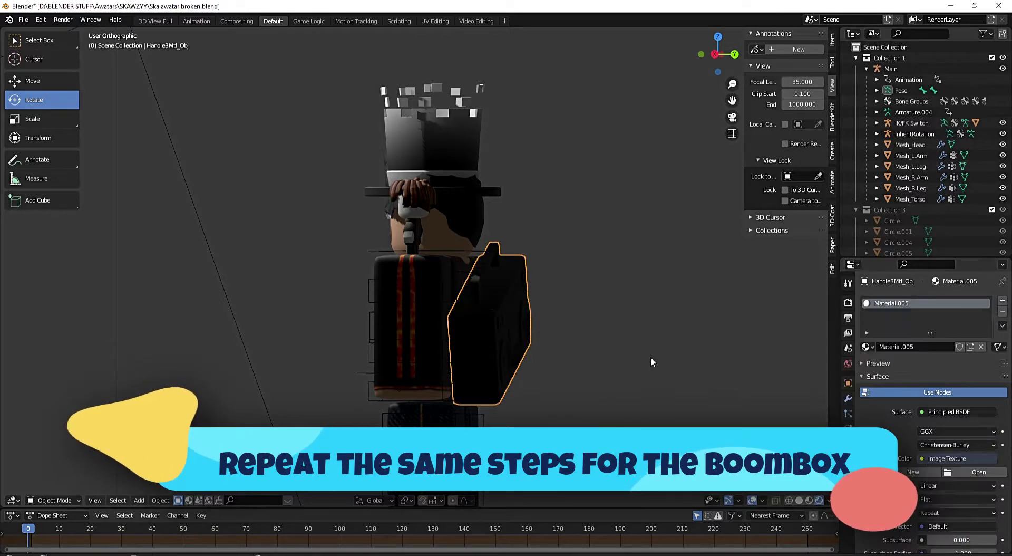
pyautogui.click(979, 472)
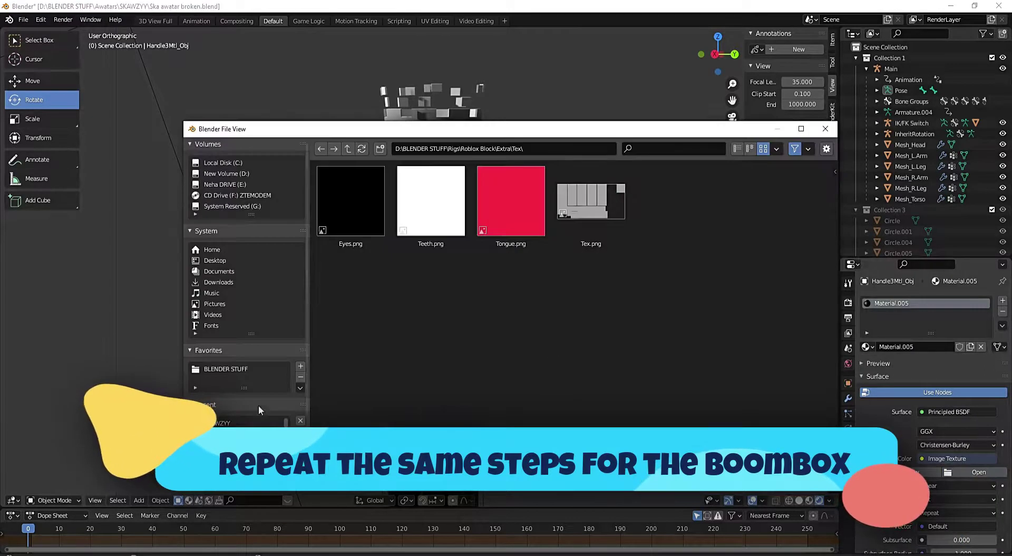
pyautogui.click(216, 422)
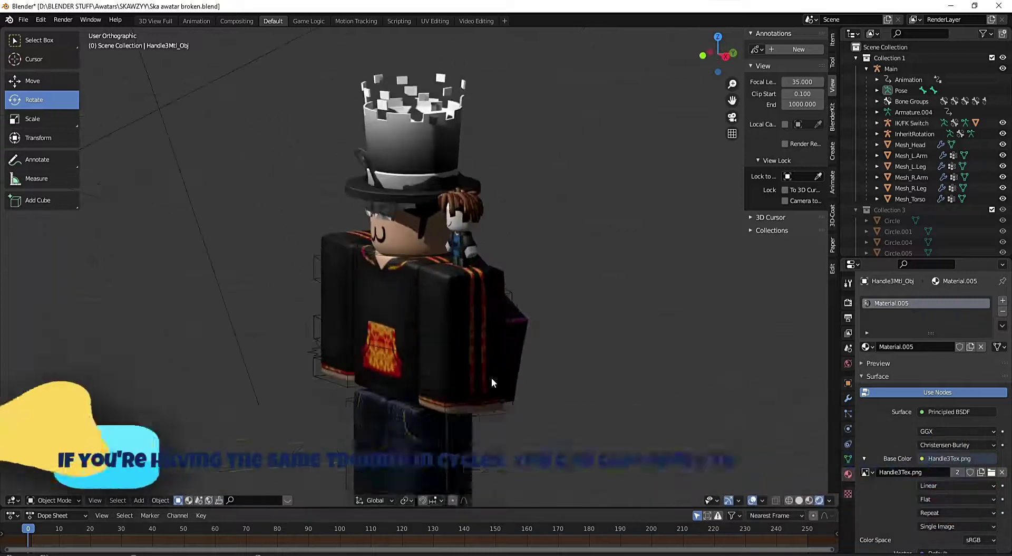
pyautogui.moveTo(491, 378)
pyautogui.mouseDown(button='middle')
pyautogui.moveTo(626, 349)
pyautogui.moveTo(502, 357)
pyautogui.moveTo(591, 373)
pyautogui.moveTo(565, 359)
pyautogui.moveTo(577, 356)
pyautogui.moveTo(514, 368)
pyautogui.mouseUp(button='middle')
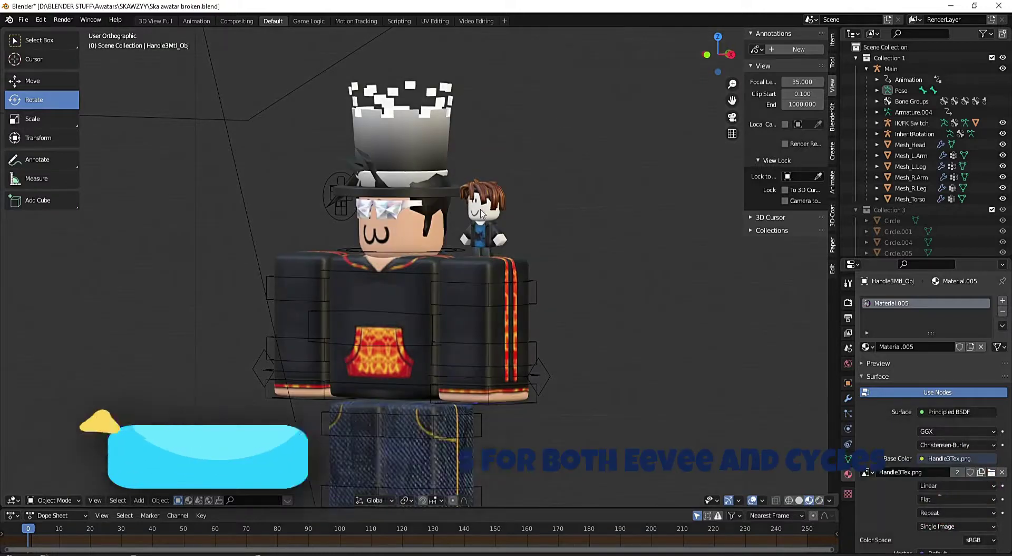
pyautogui.moveTo(439, 358)
pyautogui.mouseDown(button='middle')
pyautogui.moveTo(499, 303)
pyautogui.moveTo(493, 321)
pyautogui.moveTo(533, 299)
pyautogui.mouseUp(button='middle')
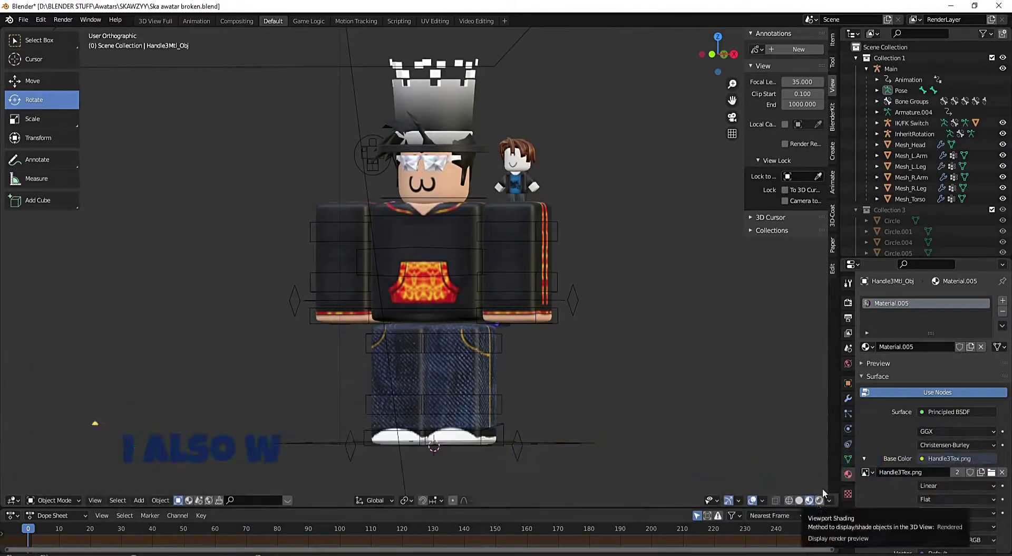
# Step: Switch the viewport to Rendered shading and open Render Properties
pyautogui.click(848, 283)
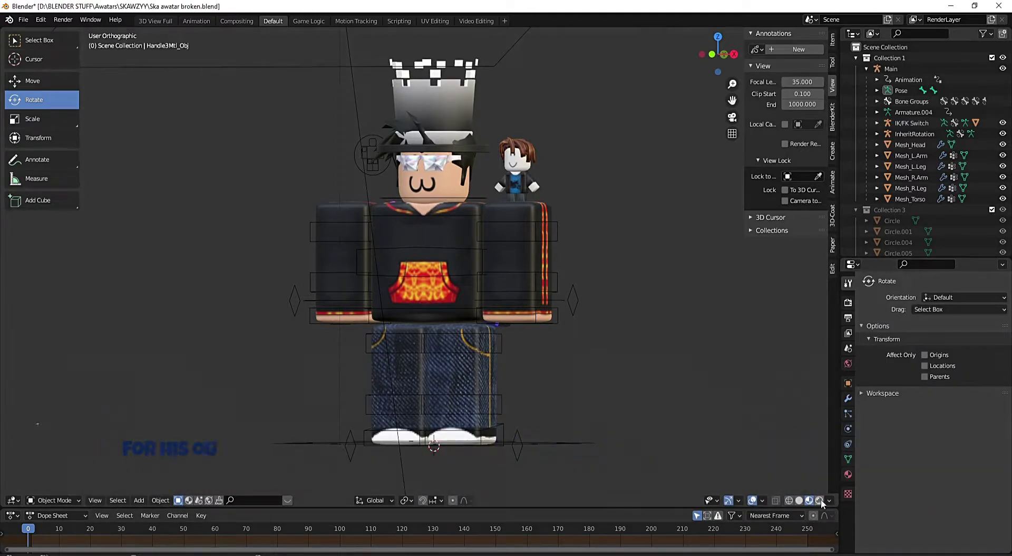
pyautogui.click(821, 499)
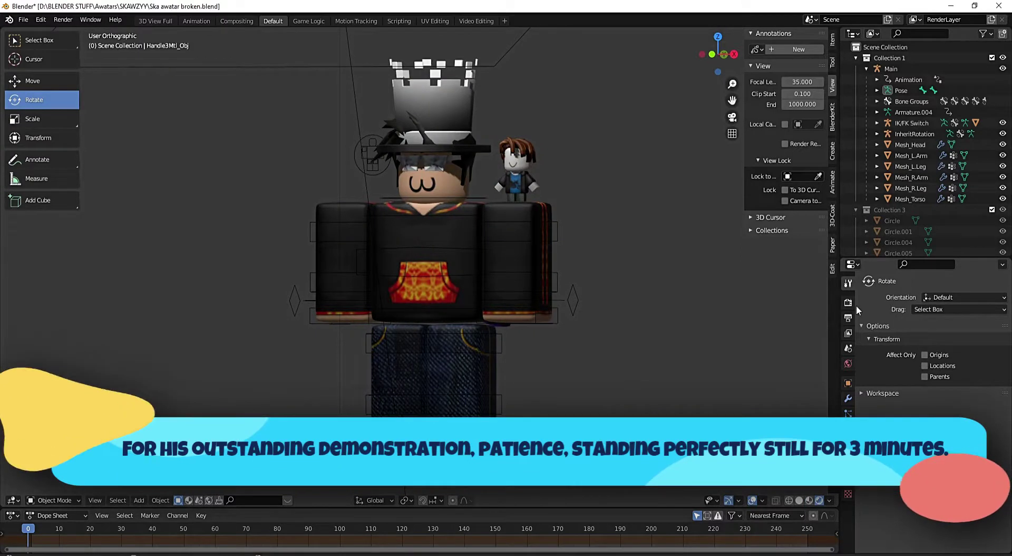
pyautogui.click(852, 303)
# Step: Try Cycles as the render engine, then set it back to Eevee
pyautogui.click(957, 301)
pyautogui.click(949, 326)
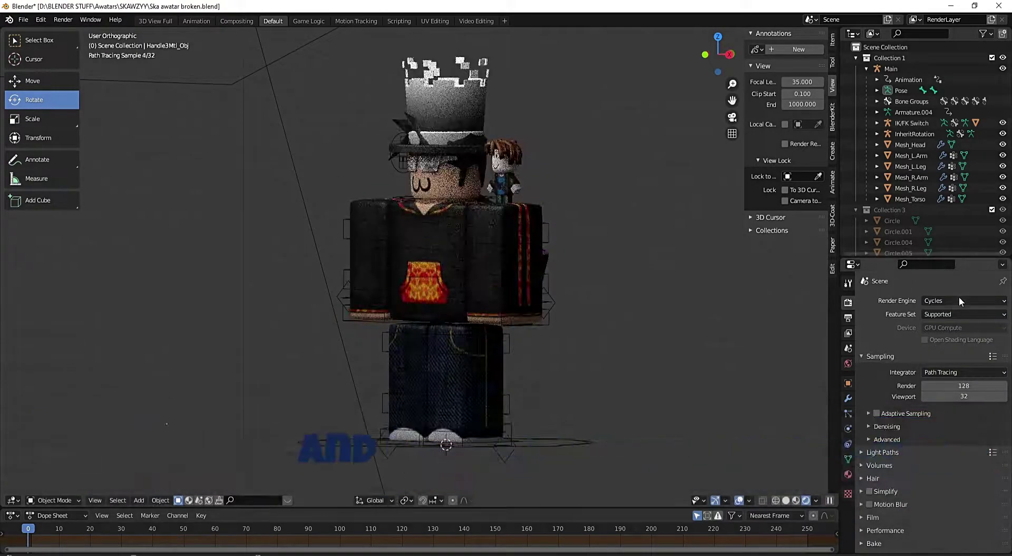
pyautogui.click(960, 298)
pyautogui.click(955, 312)
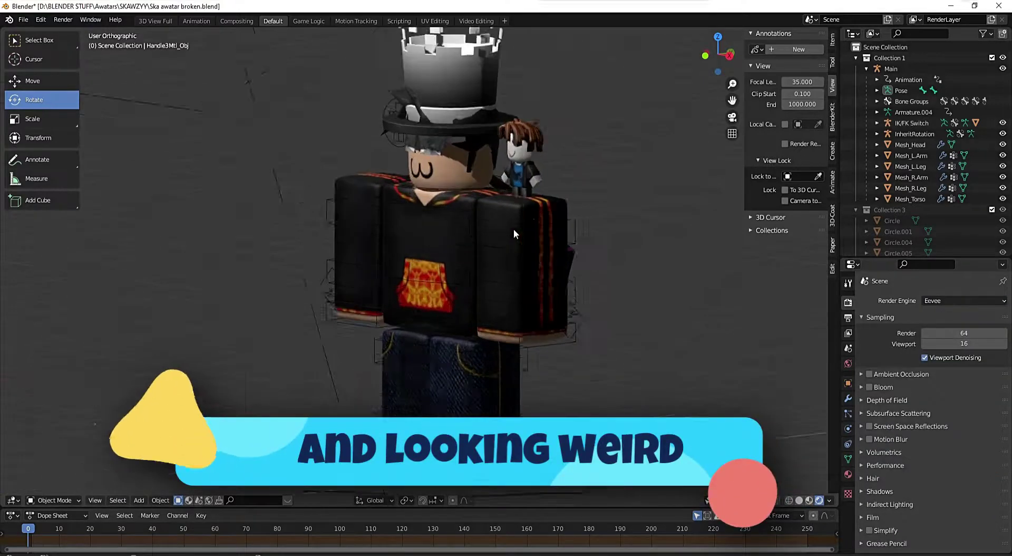
pyautogui.moveTo(514, 234)
pyautogui.mouseDown(button='middle')
pyautogui.moveTo(522, 222)
pyautogui.moveTo(478, 230)
pyautogui.moveTo(590, 319)
pyautogui.mouseUp(button='middle')
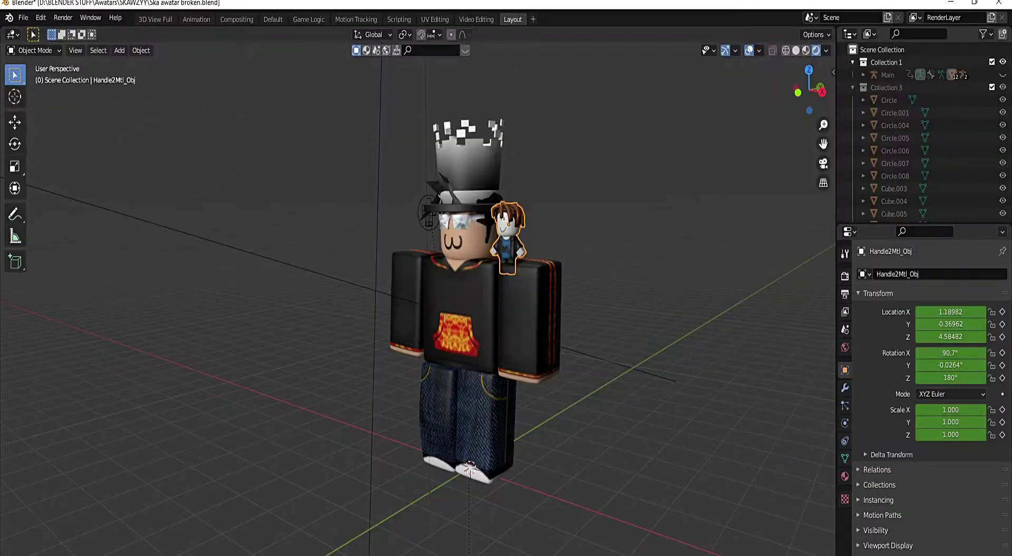
# Step: Play the avatar's animation and stop it at frame 138
pyautogui.press('space')
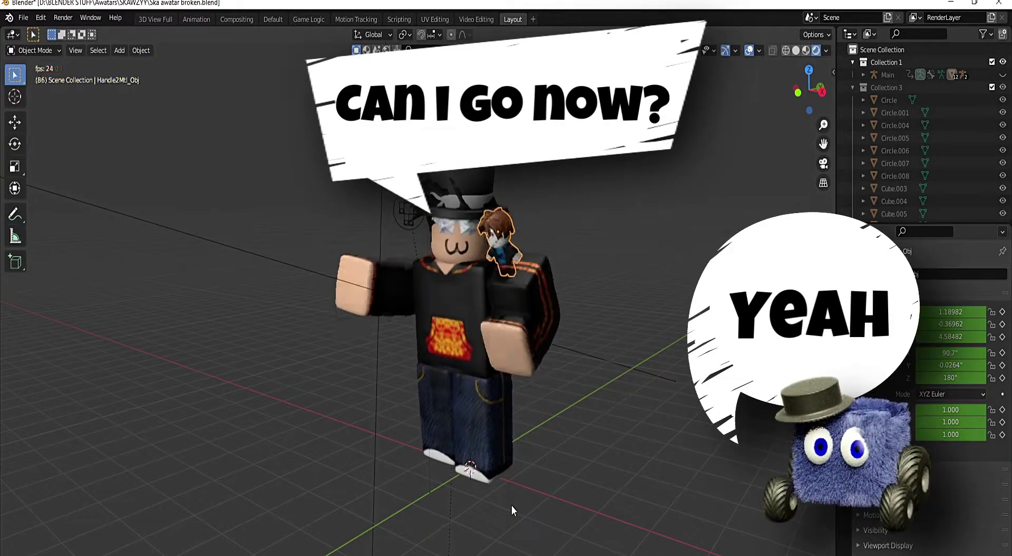
pyautogui.press('space')
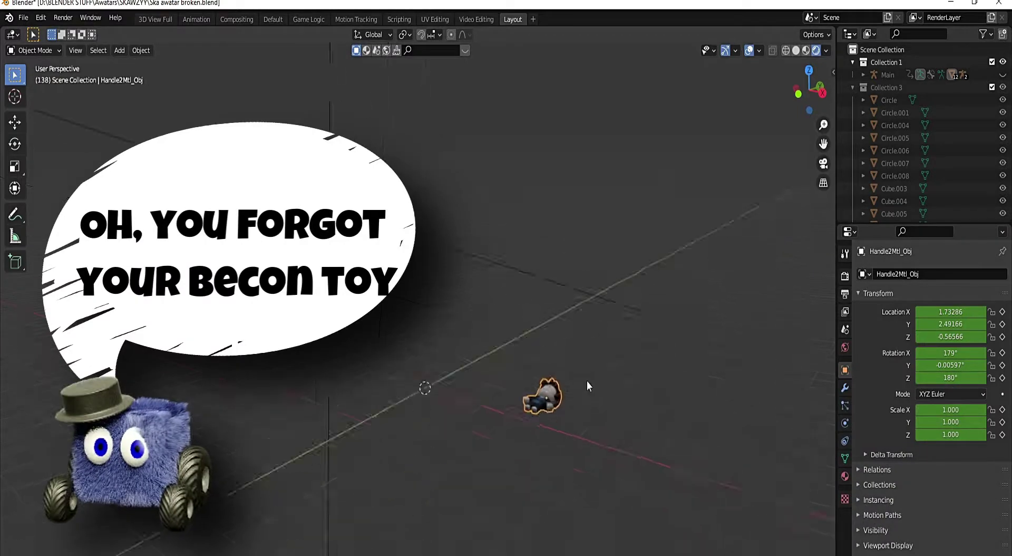
# Step: Delete the detached shoulder toy lying on the ground at frame 138
pyautogui.moveTo(669, 467); pyautogui.dragTo(500, 356, button='middle')
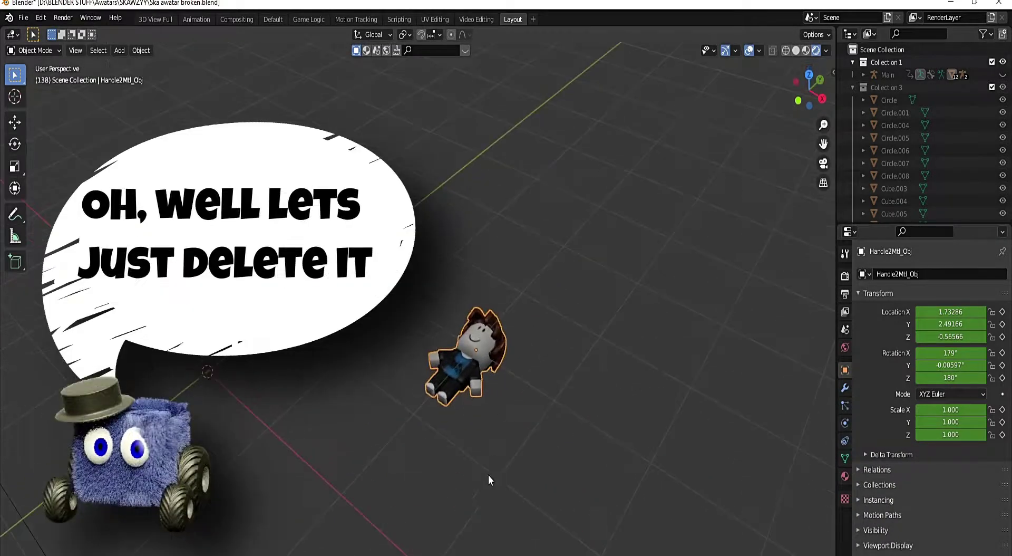
pyautogui.moveTo(499, 496); pyautogui.dragTo(508, 460, button='middle')
pyautogui.scroll(3, 508, 460)
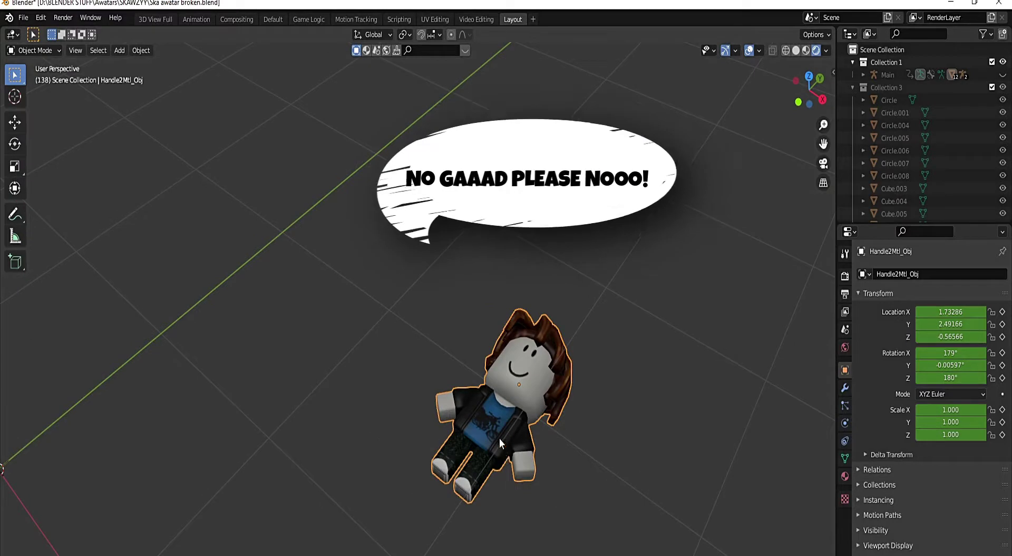
pyautogui.rightClick(490, 414)
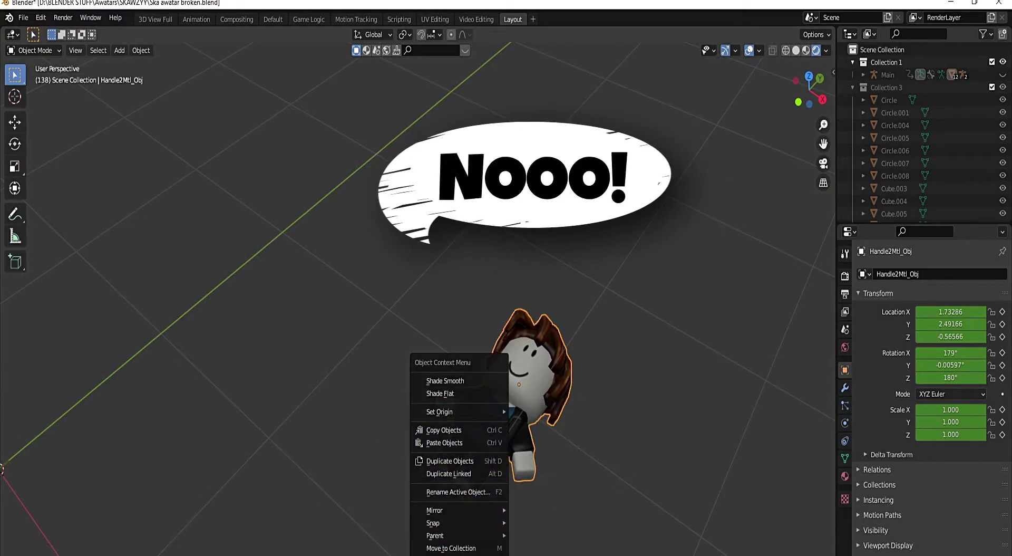
pyautogui.press('Delete')
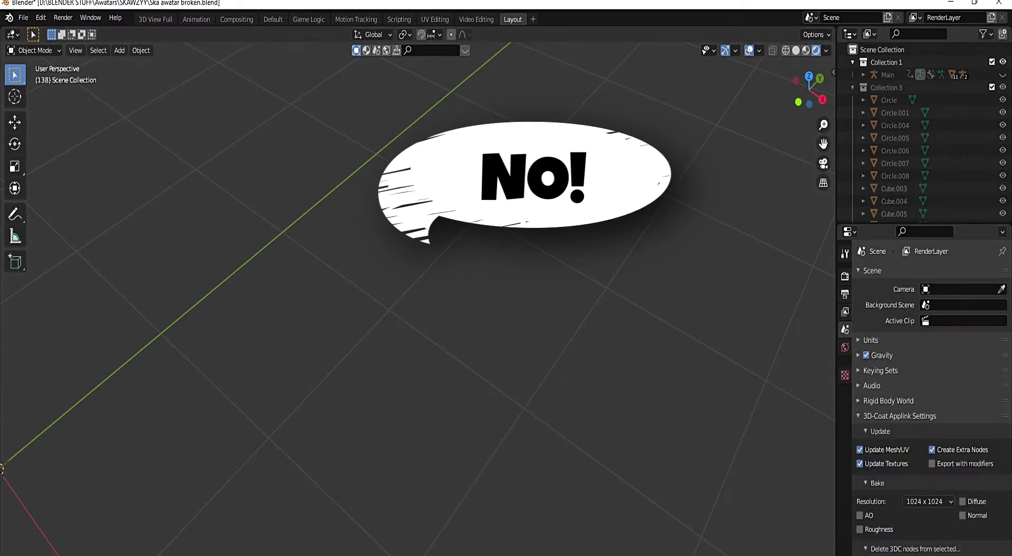